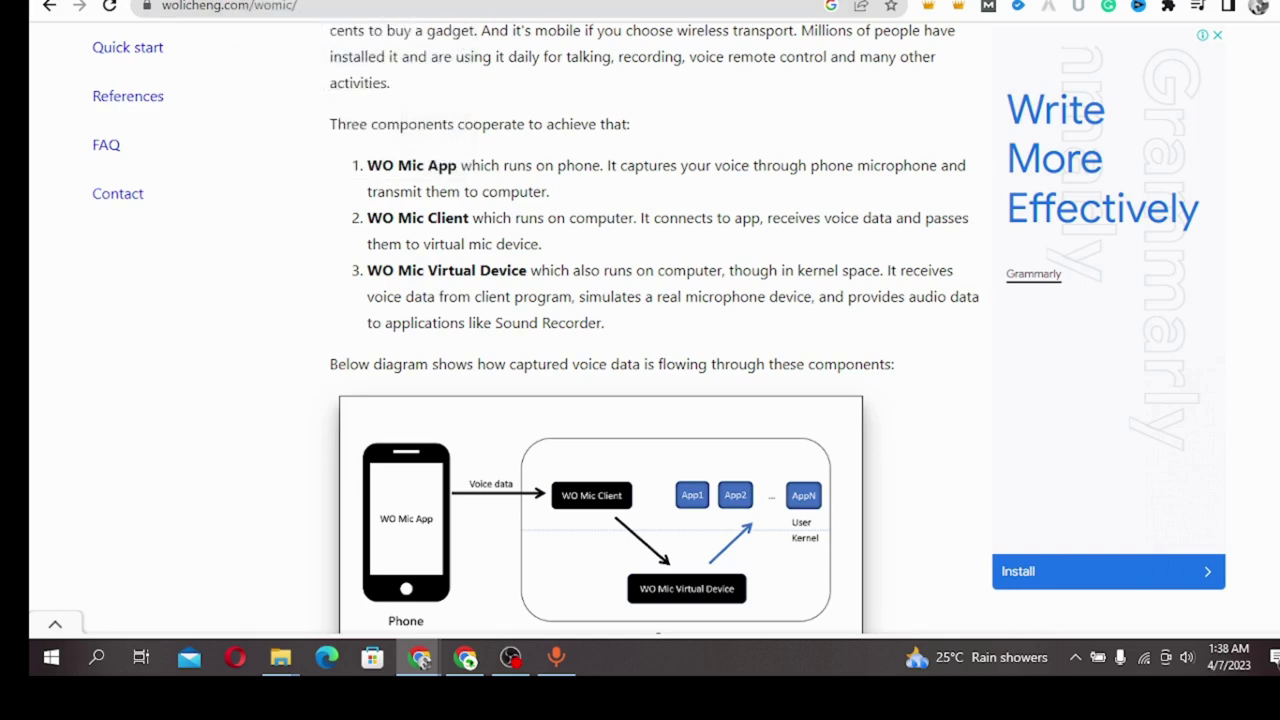
Step: Add numbered item '1. Your phones android or apple' on a new line below the 'Two Phones' title
key("ctrl+Tab")
left_click(617, 278)
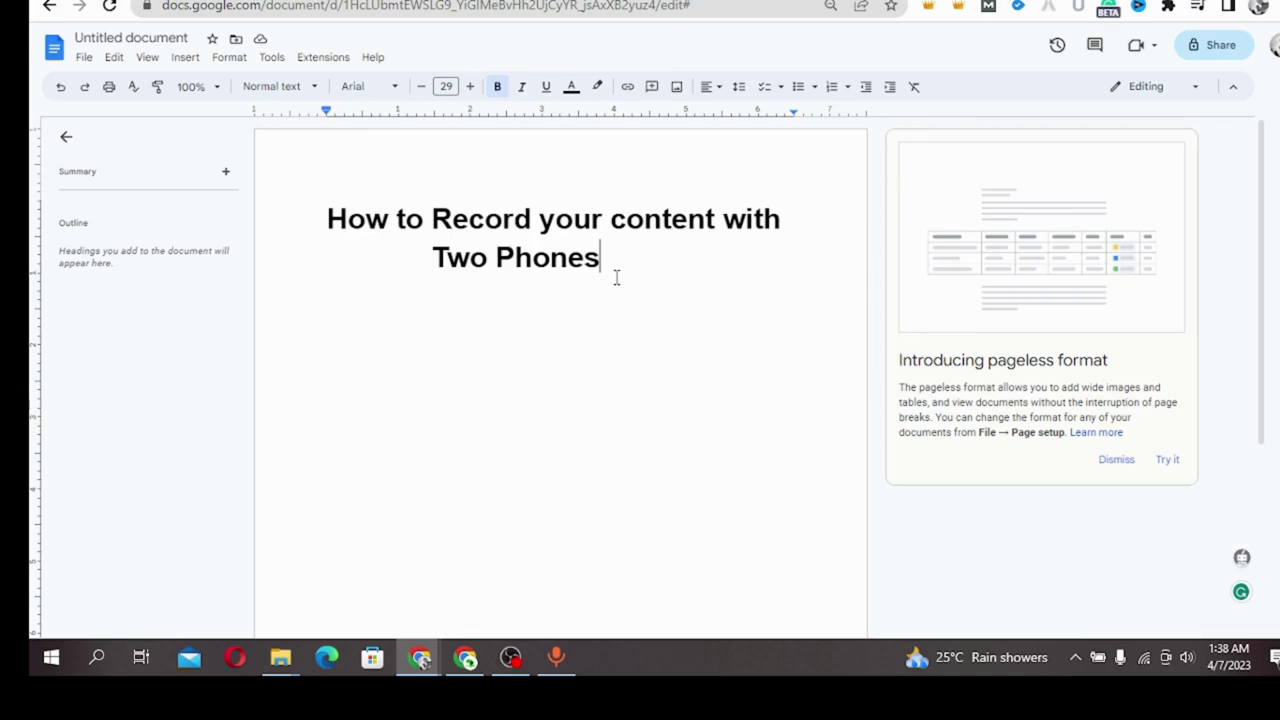
key("Return")
key("Return")
type("1")
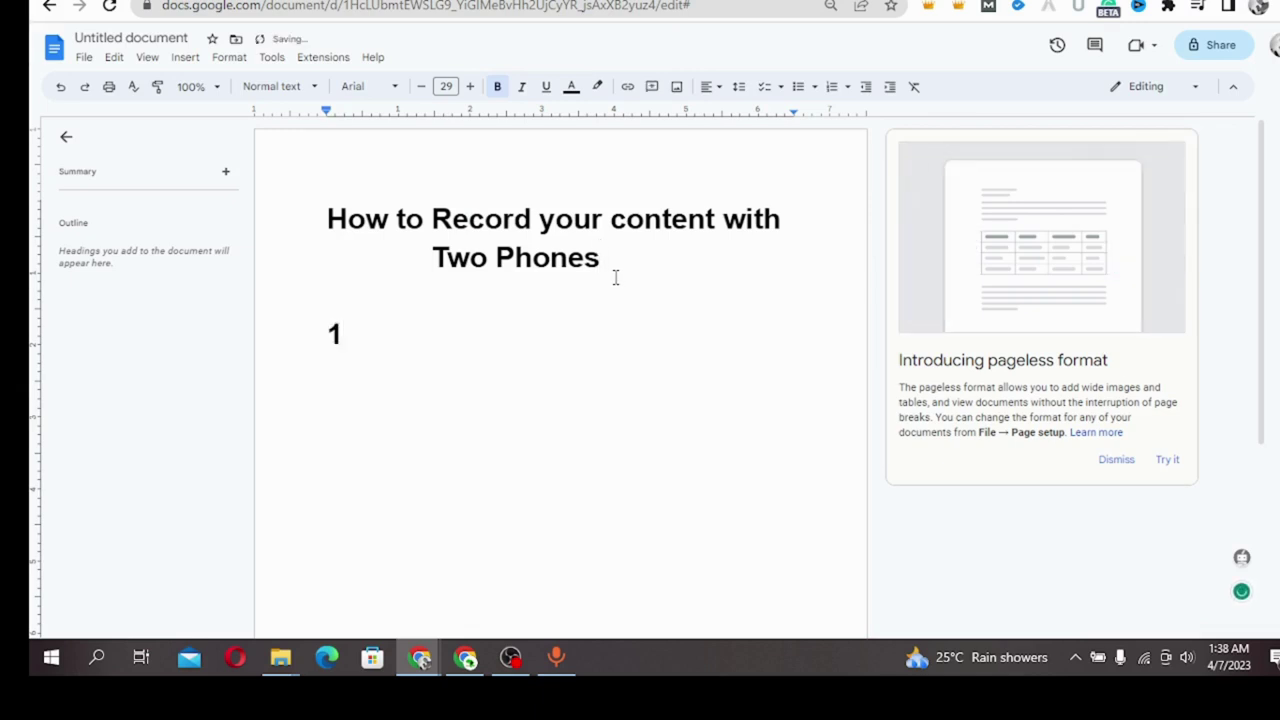
type(". ")
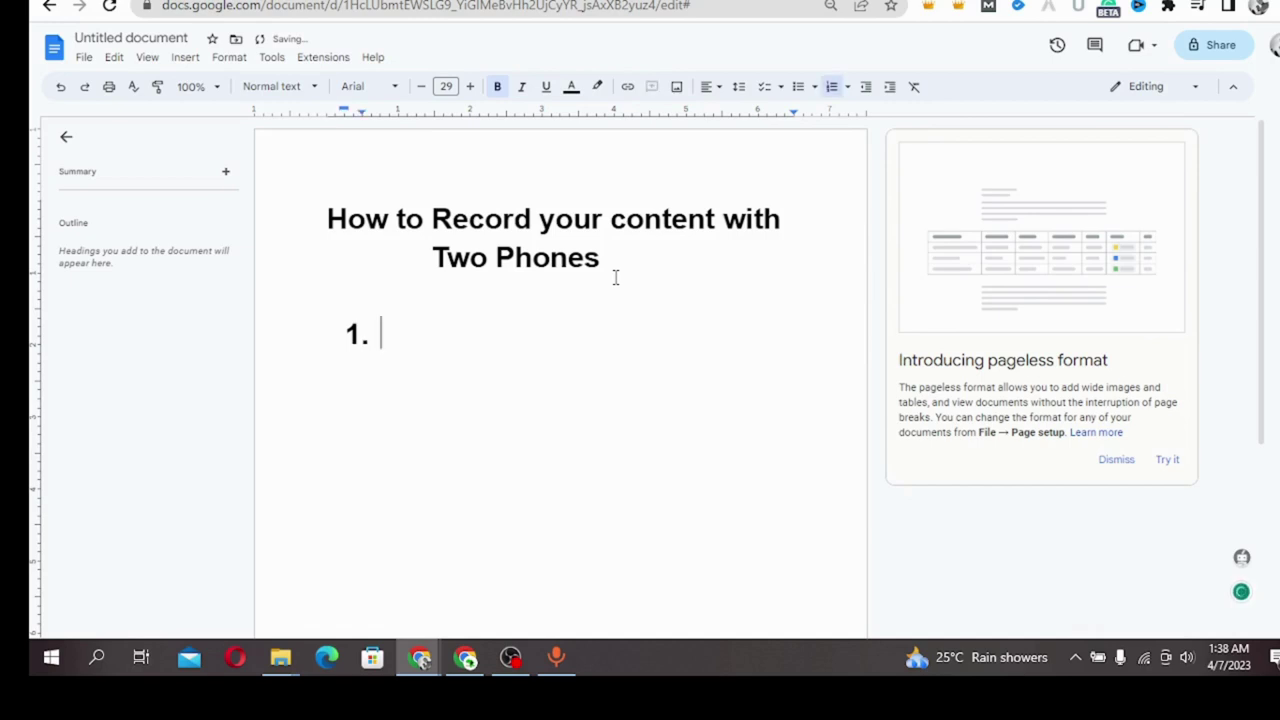
type("your ")
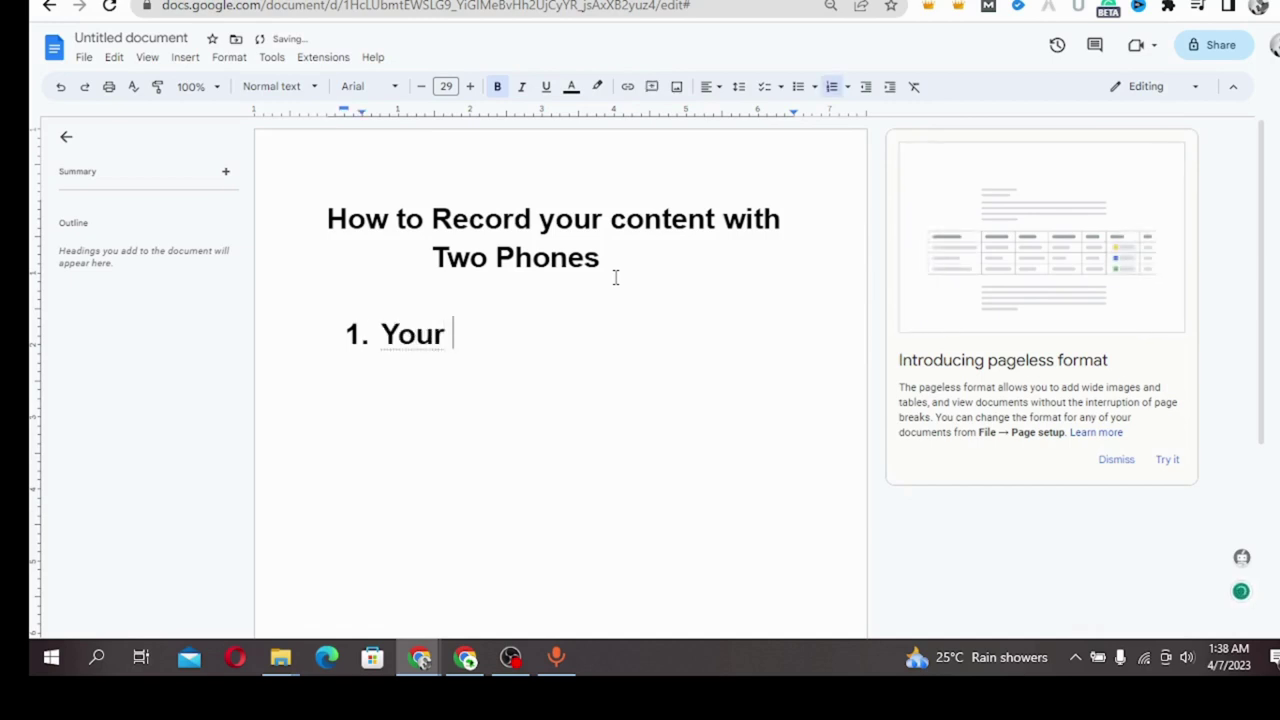
type("phones")
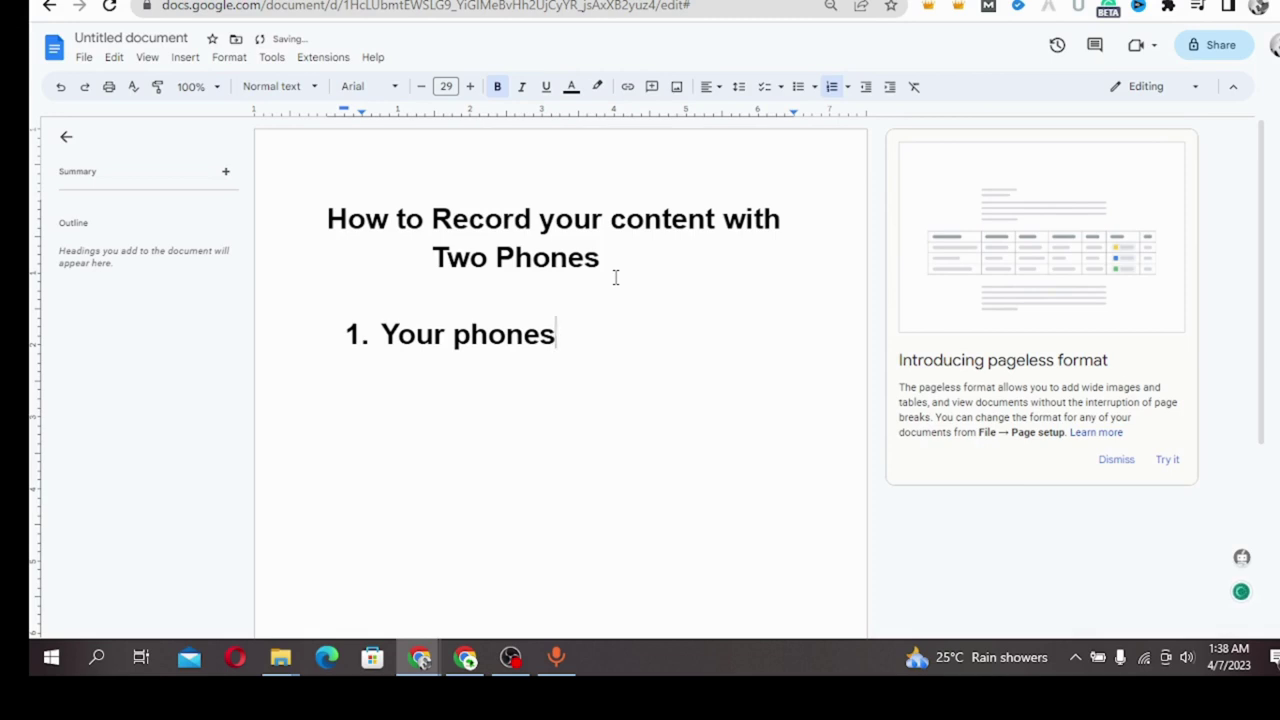
type(" android")
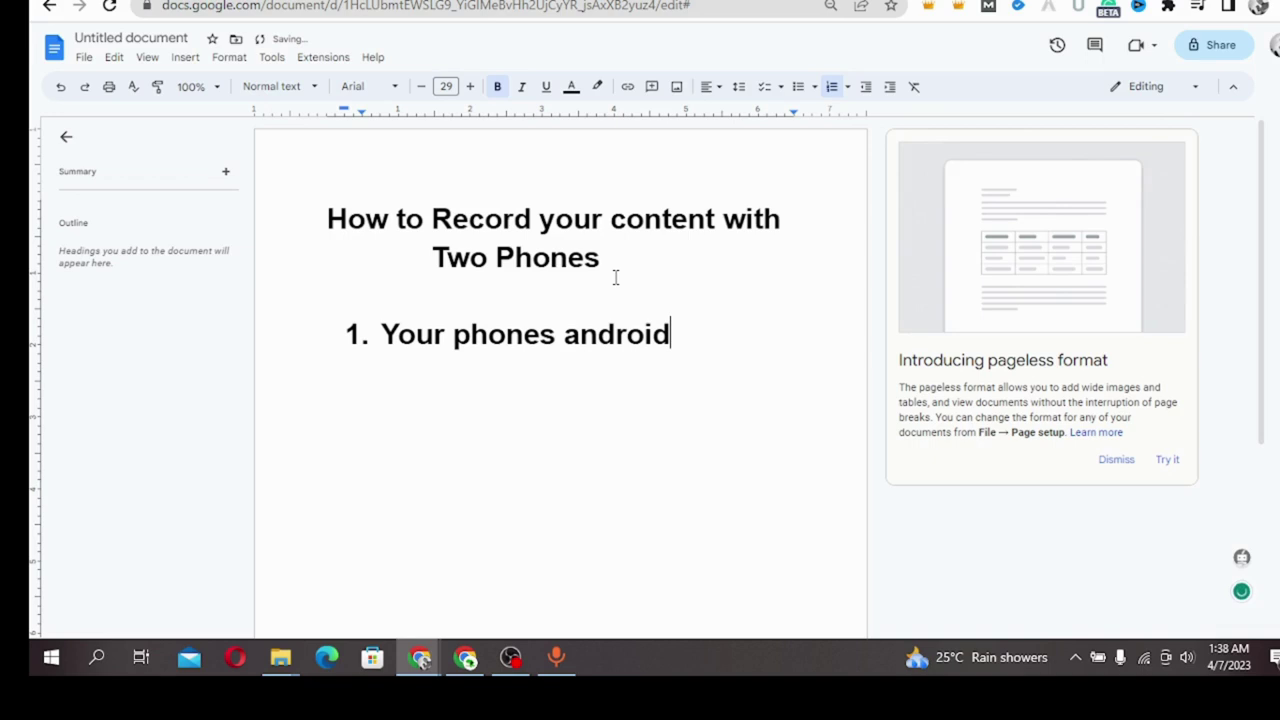
type(" or ap")
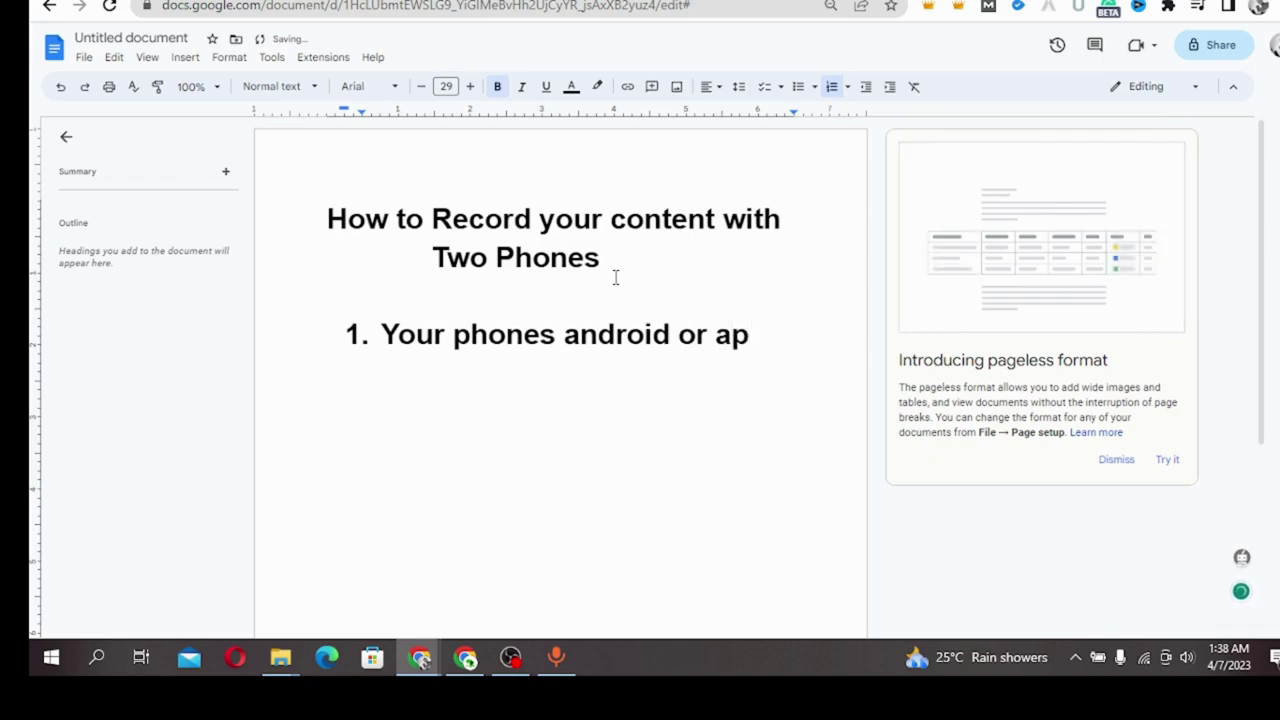
type("plev")
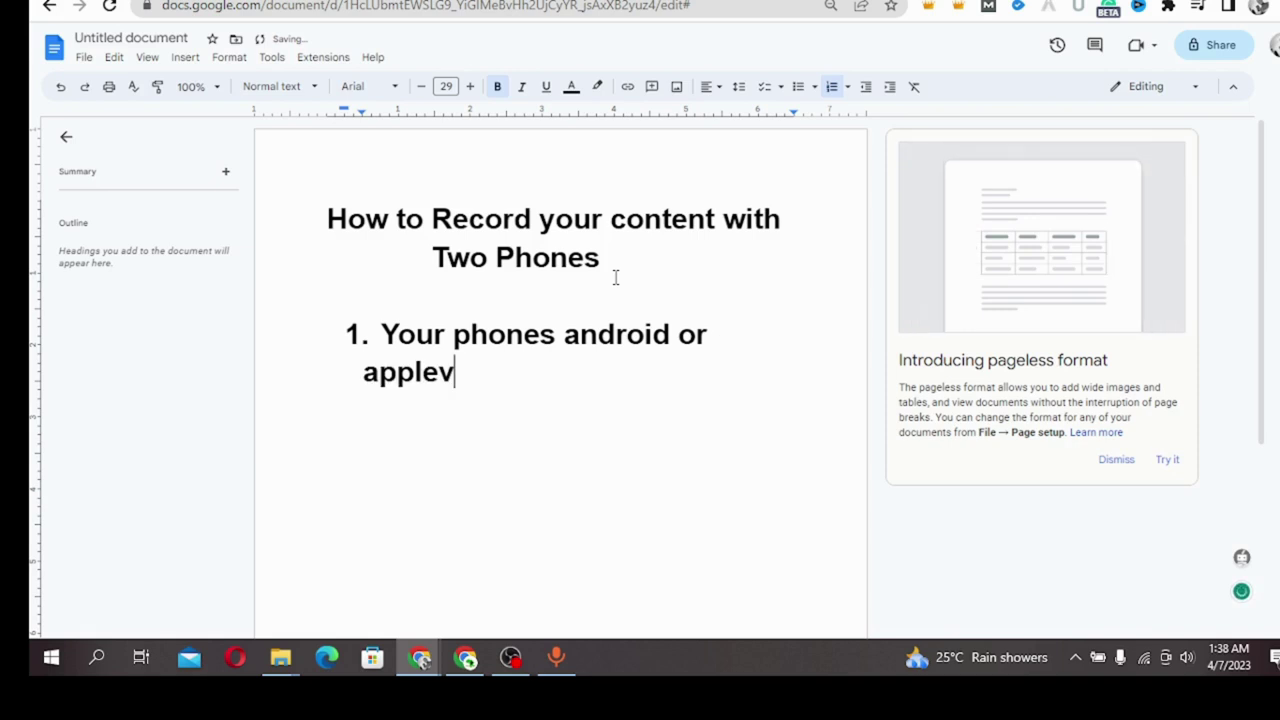
key("BackSpace")
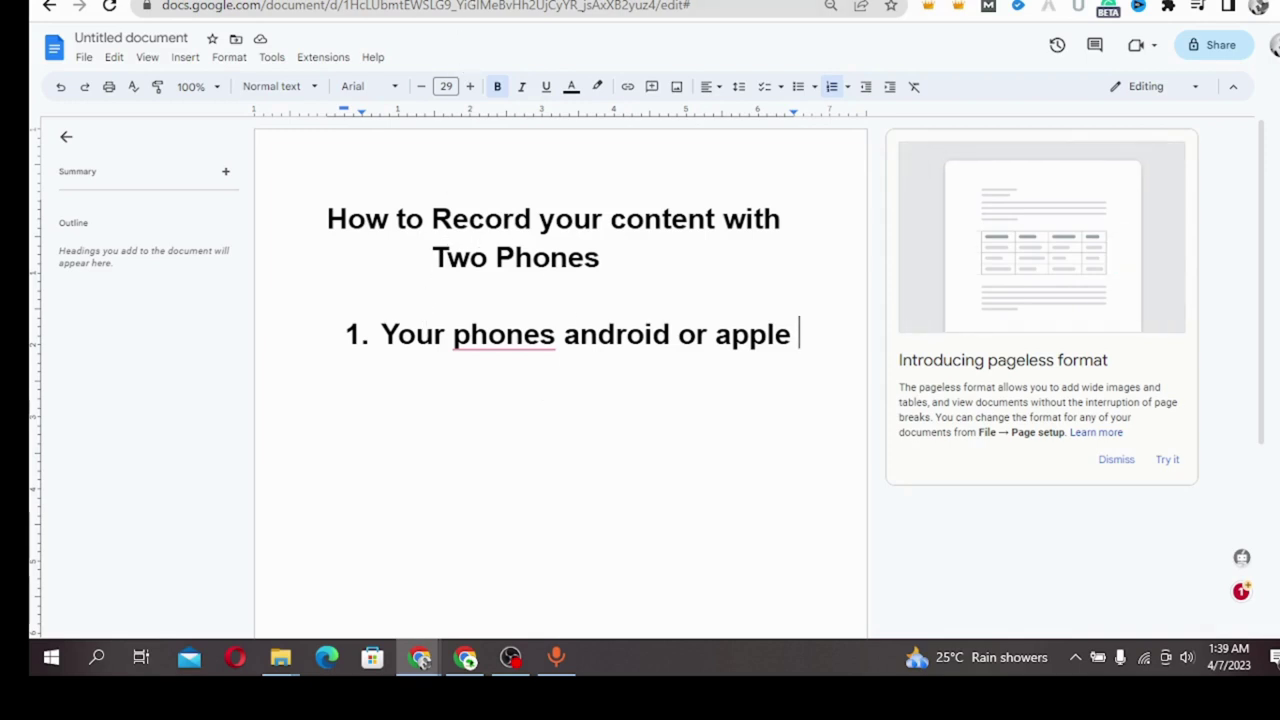
Step: Start an empty item '2.' after 'Your phones android or apple' in the list
key("ctrl+Tab")
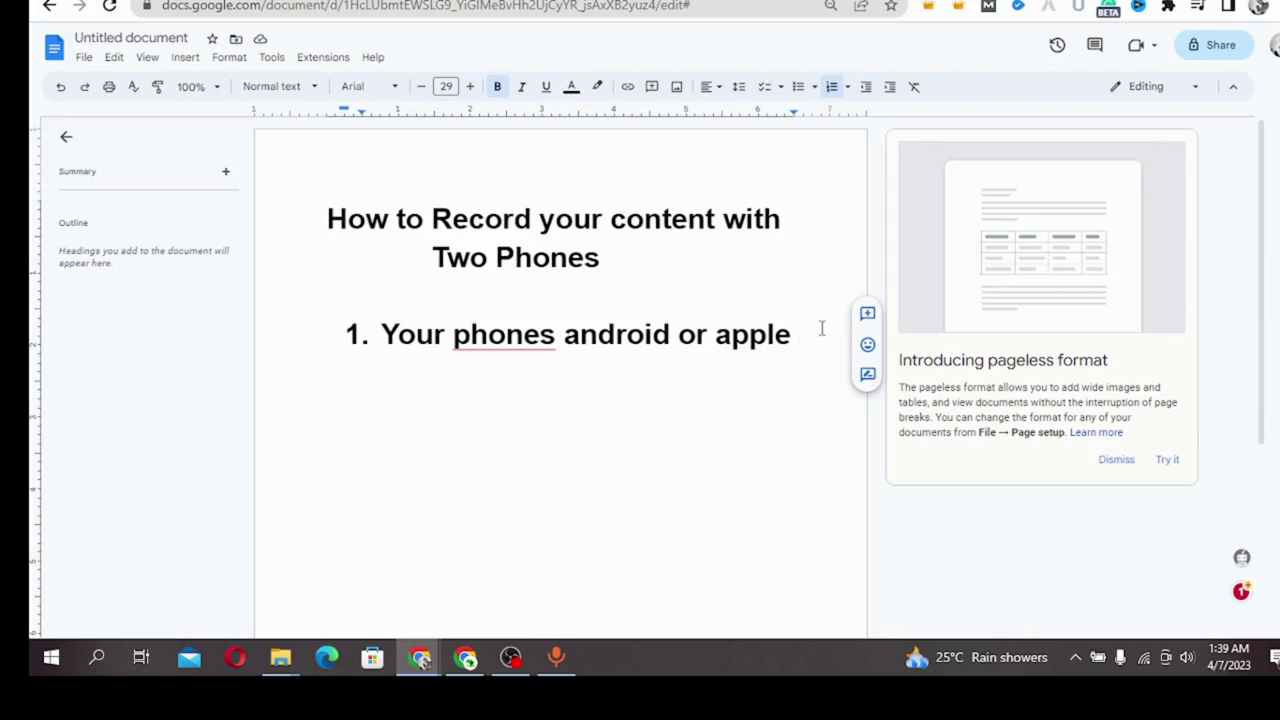
key("Return")
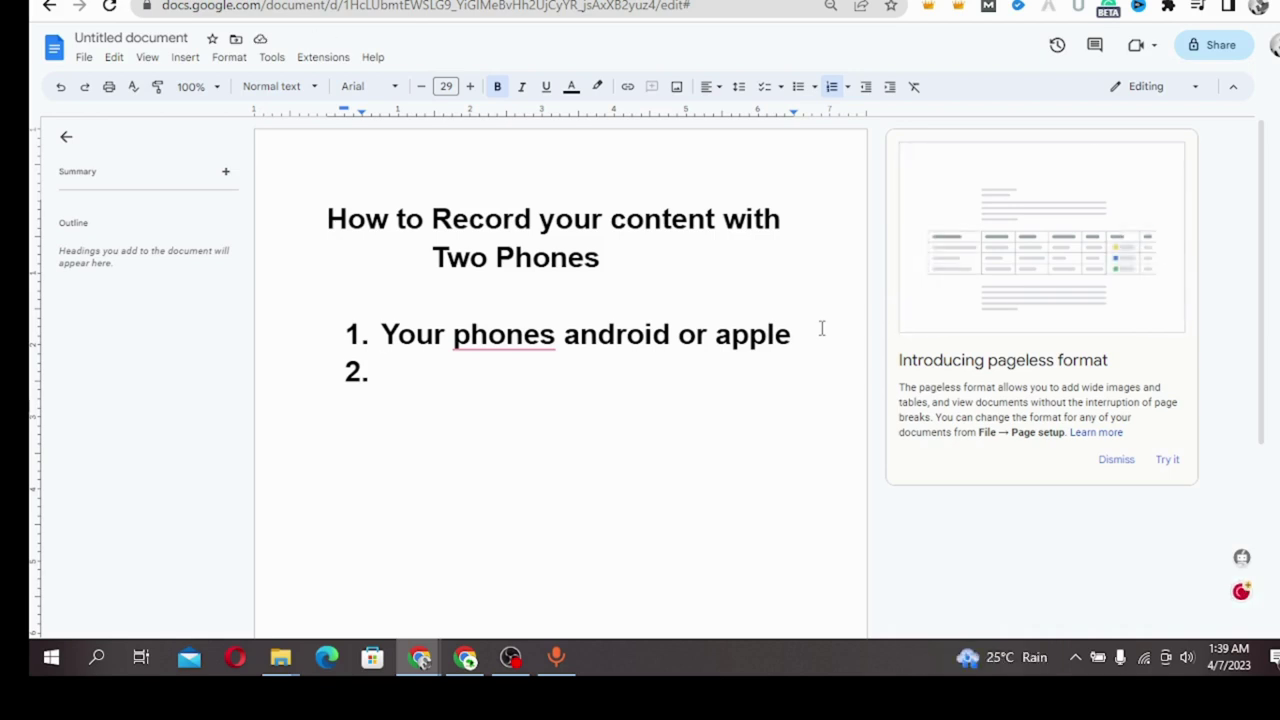
Step: Fill list item 2 with 'A videographer', correcting the typos
type("A ")
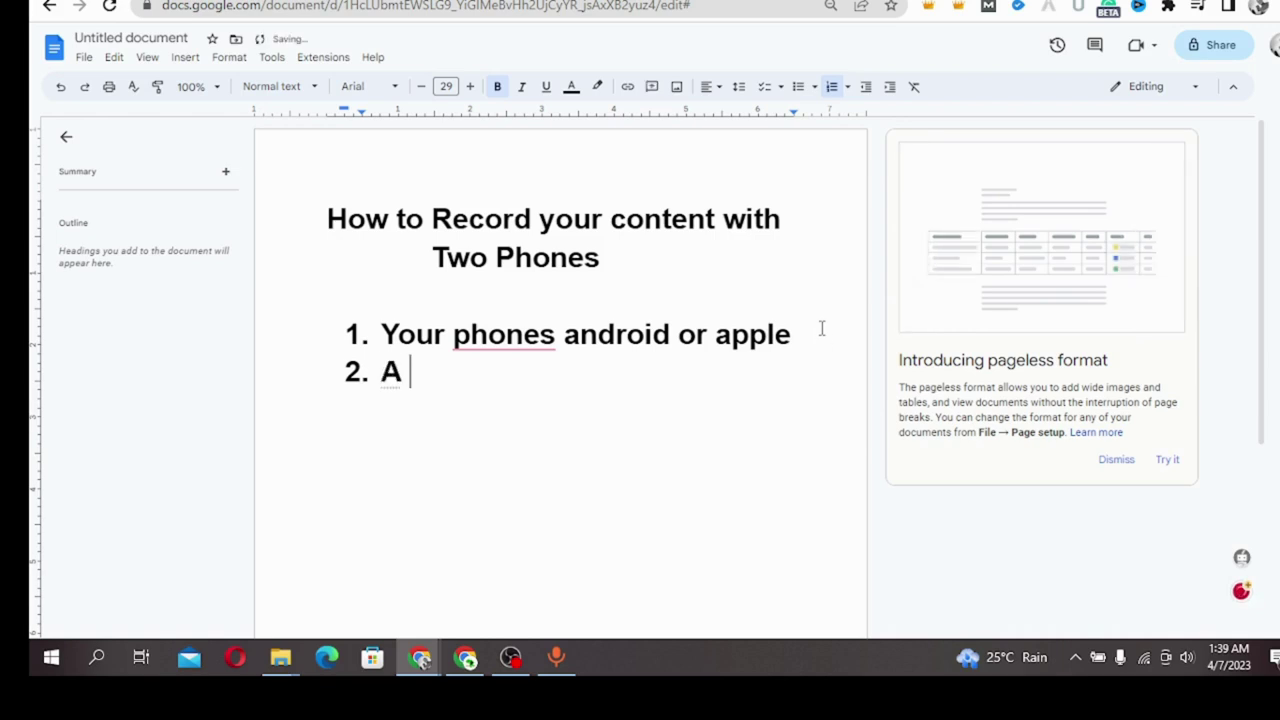
type("video ")
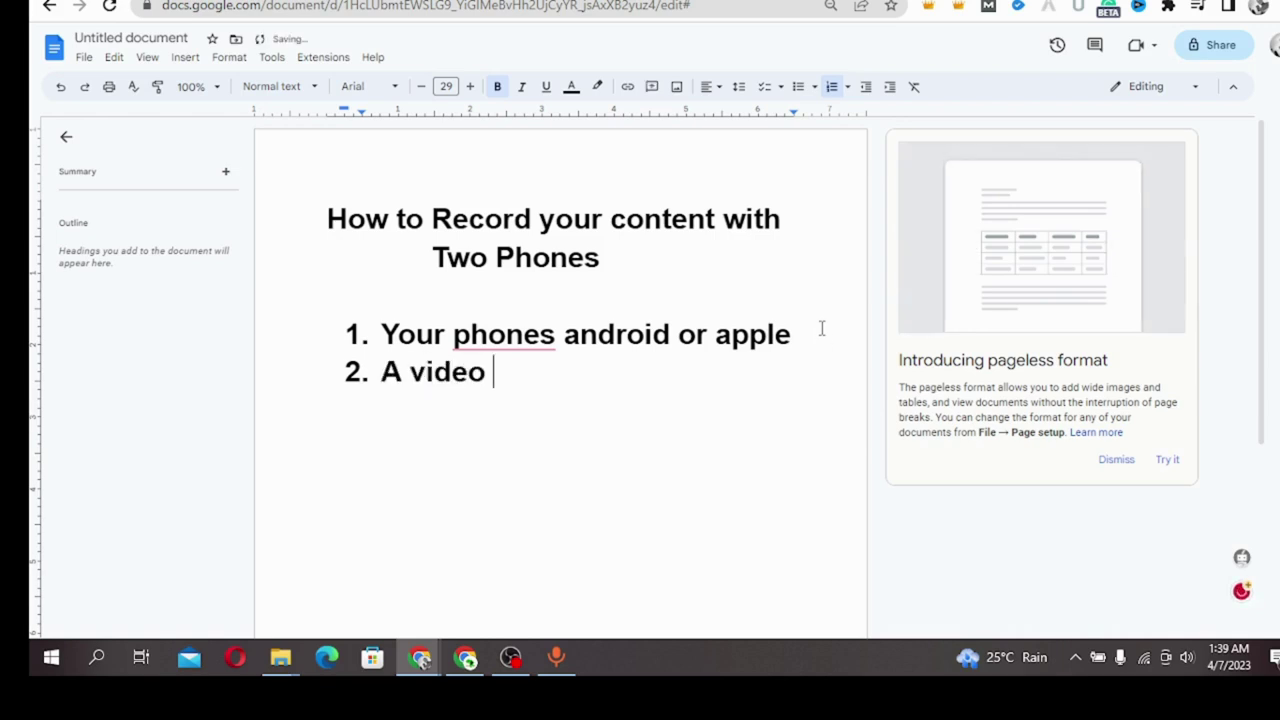
type("gr")
key("BackSpace")
key("BackSpace")
key("BackSpace")
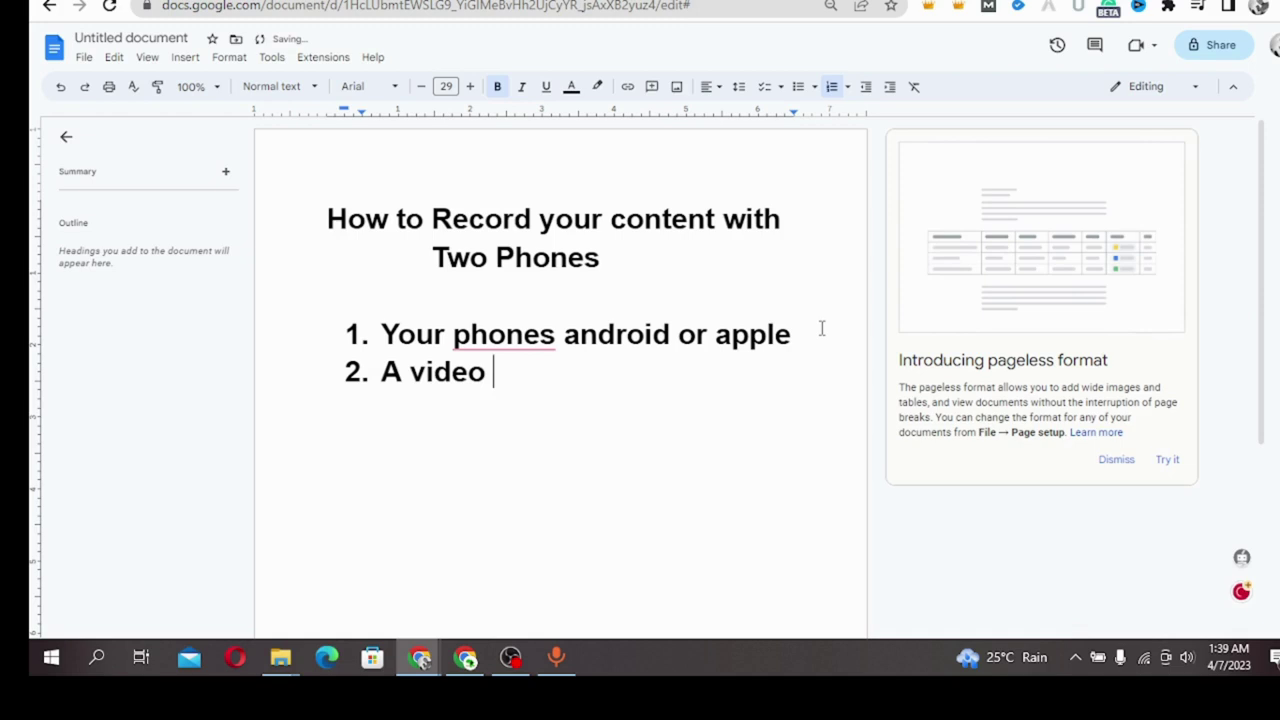
type("grao")
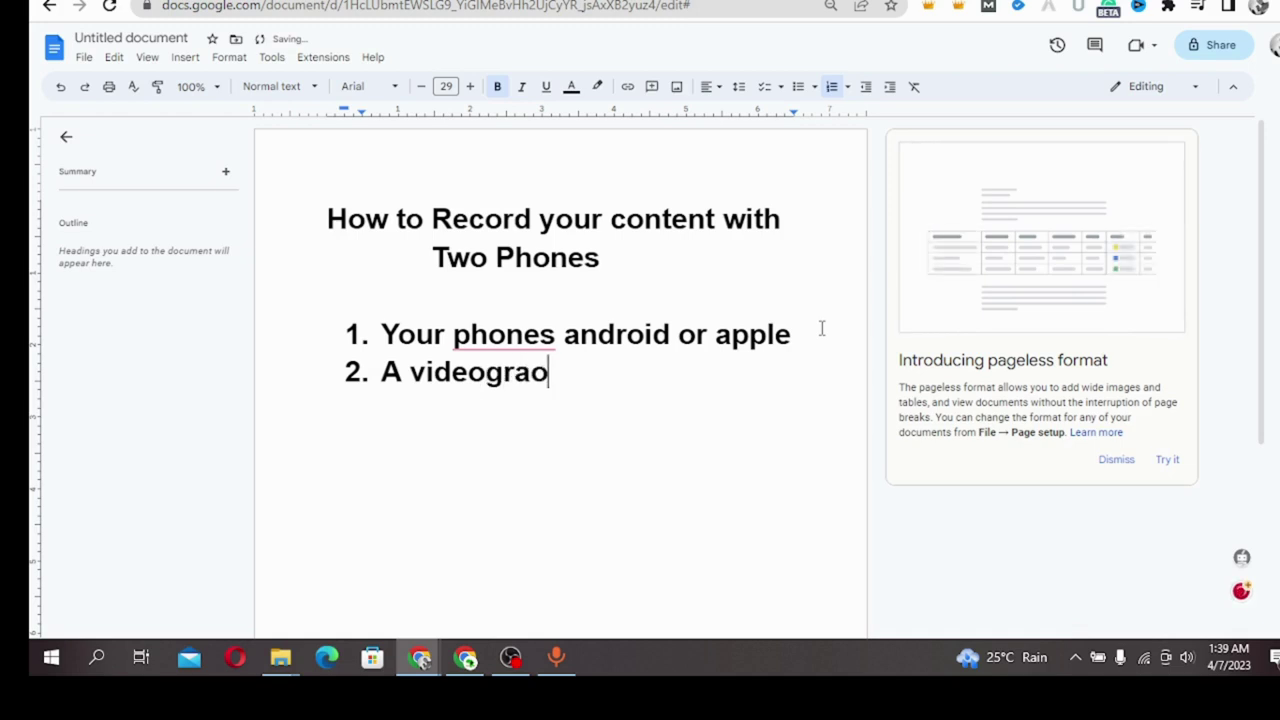
key("BackSpace")
type("pher")
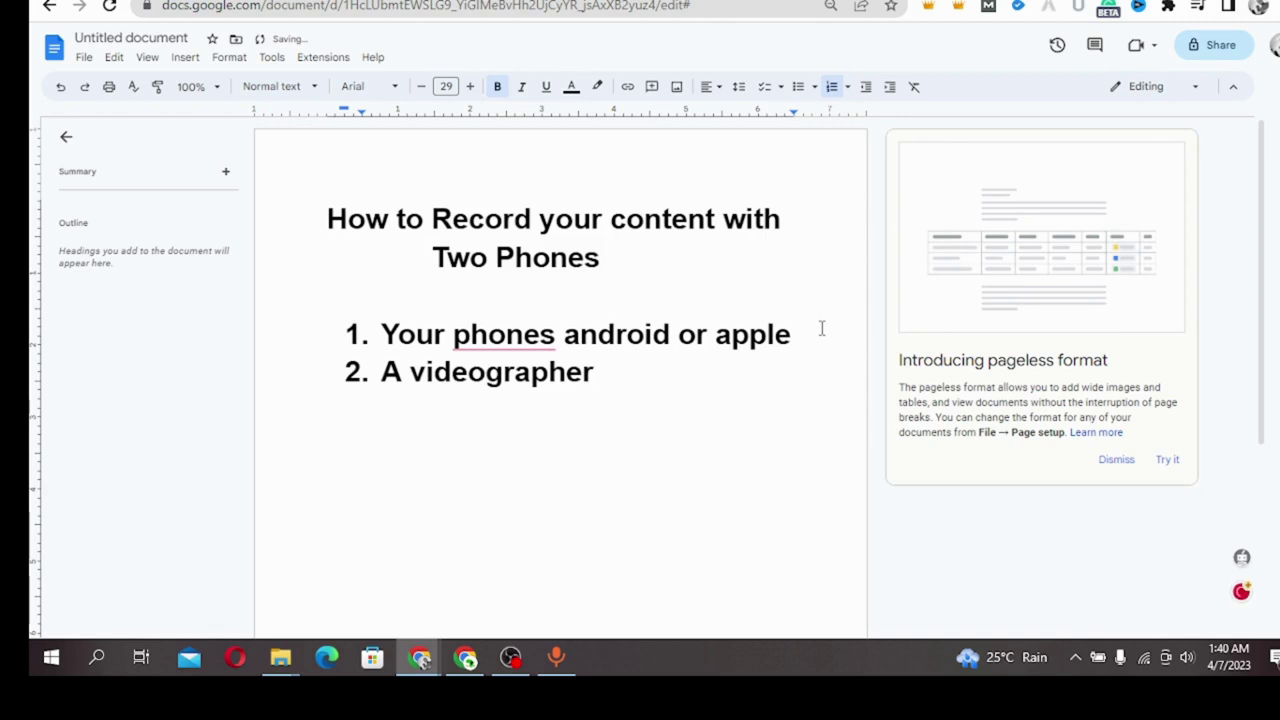
Step: Add list items 'Content' and 'Video shooting' as items 3 and 4
key("Return")
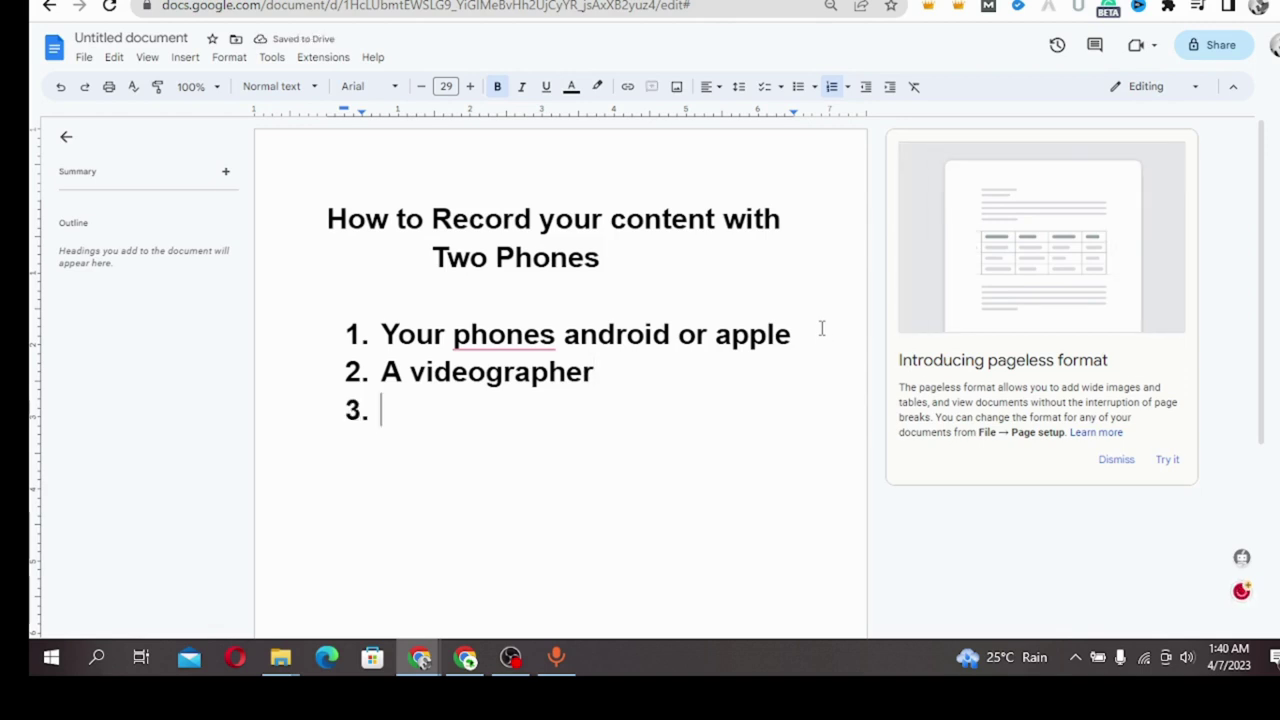
type("content")
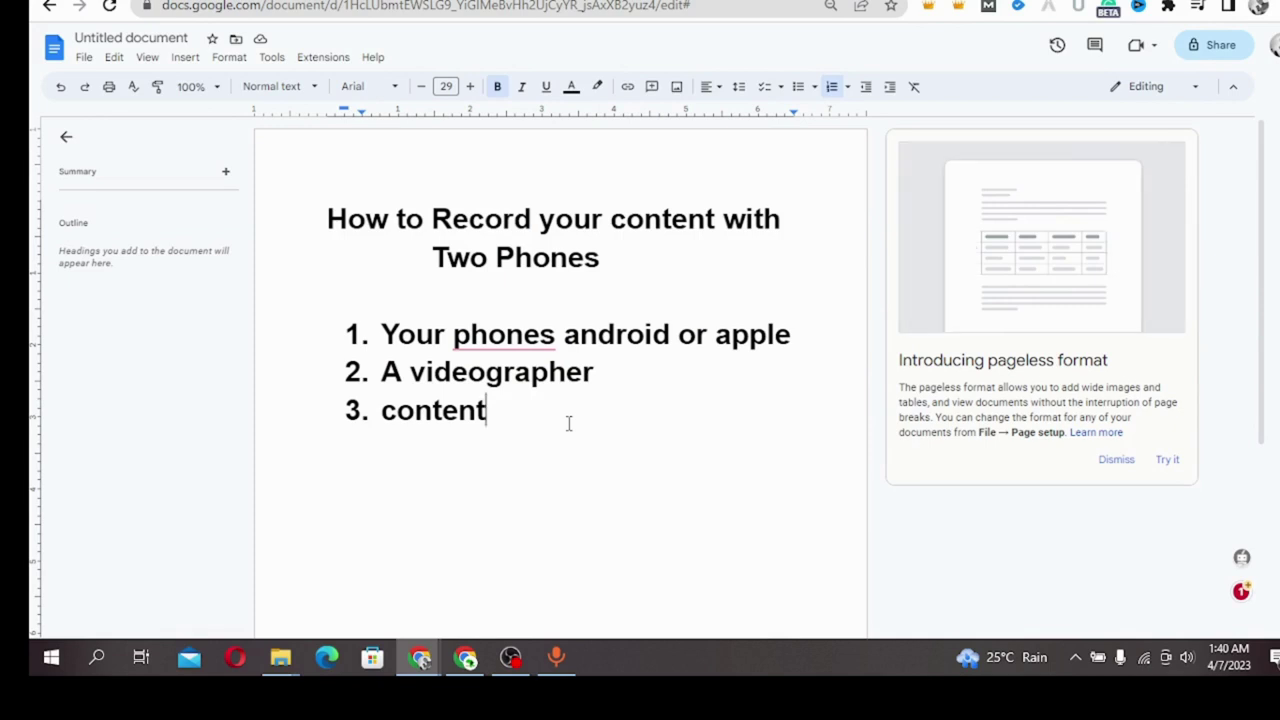
key("Return")
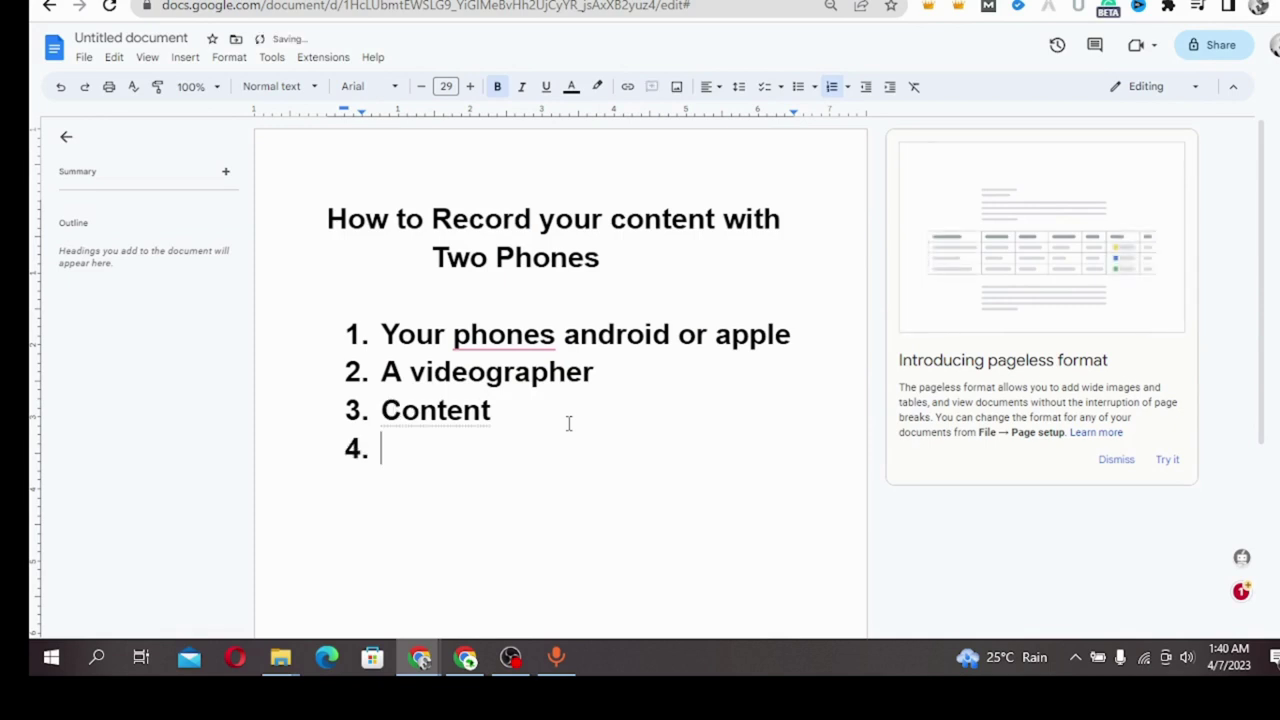
type("shoot")
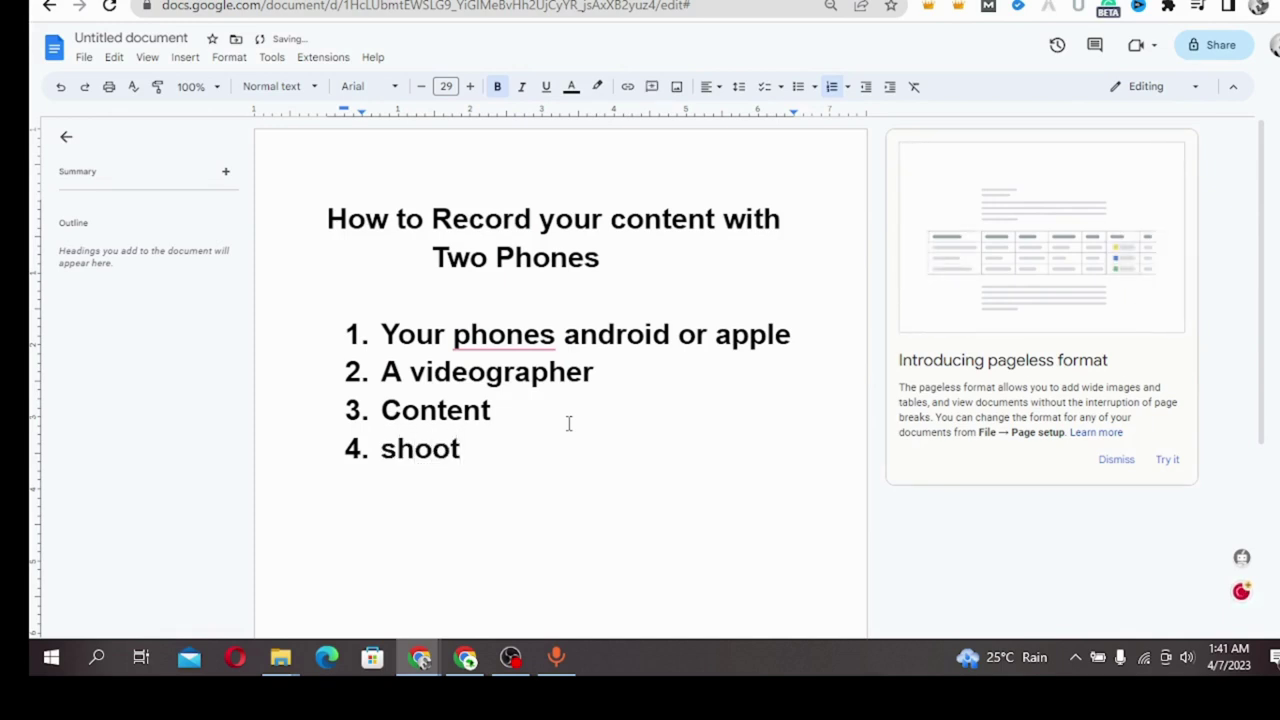
type("ing")
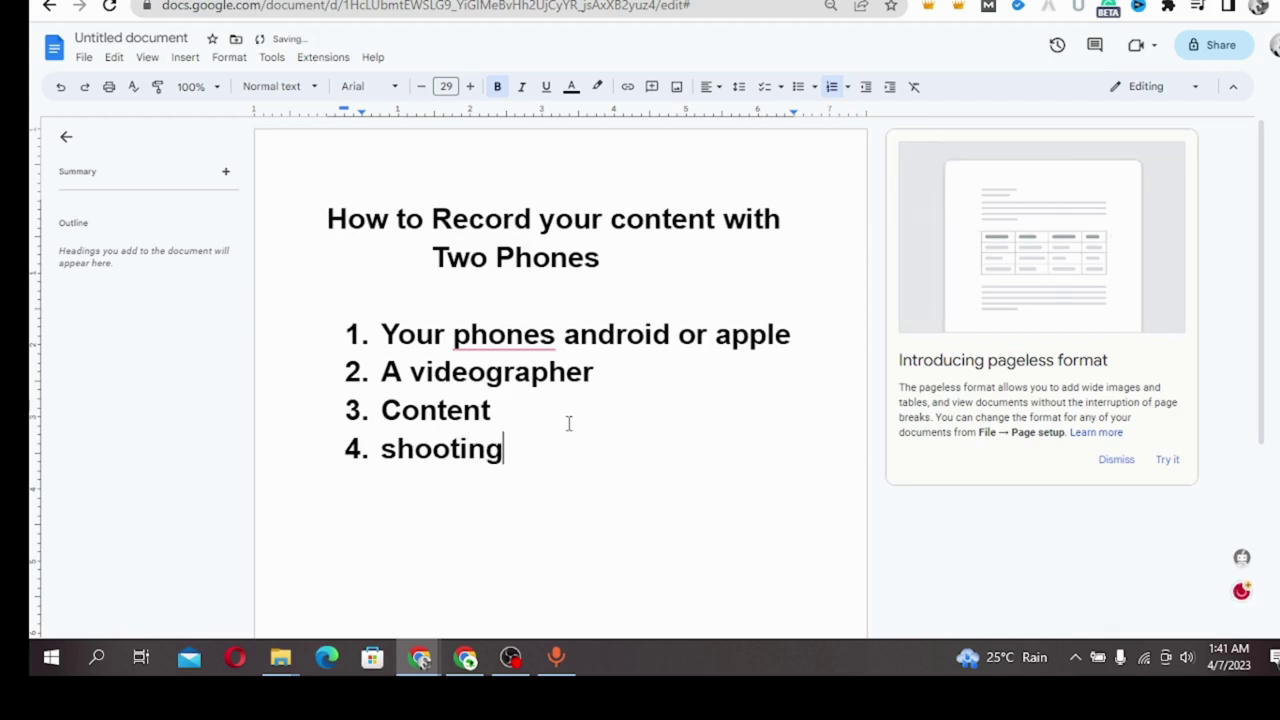
key("Left")
key("Left")
key("Left")
key("Left")
key("Left")
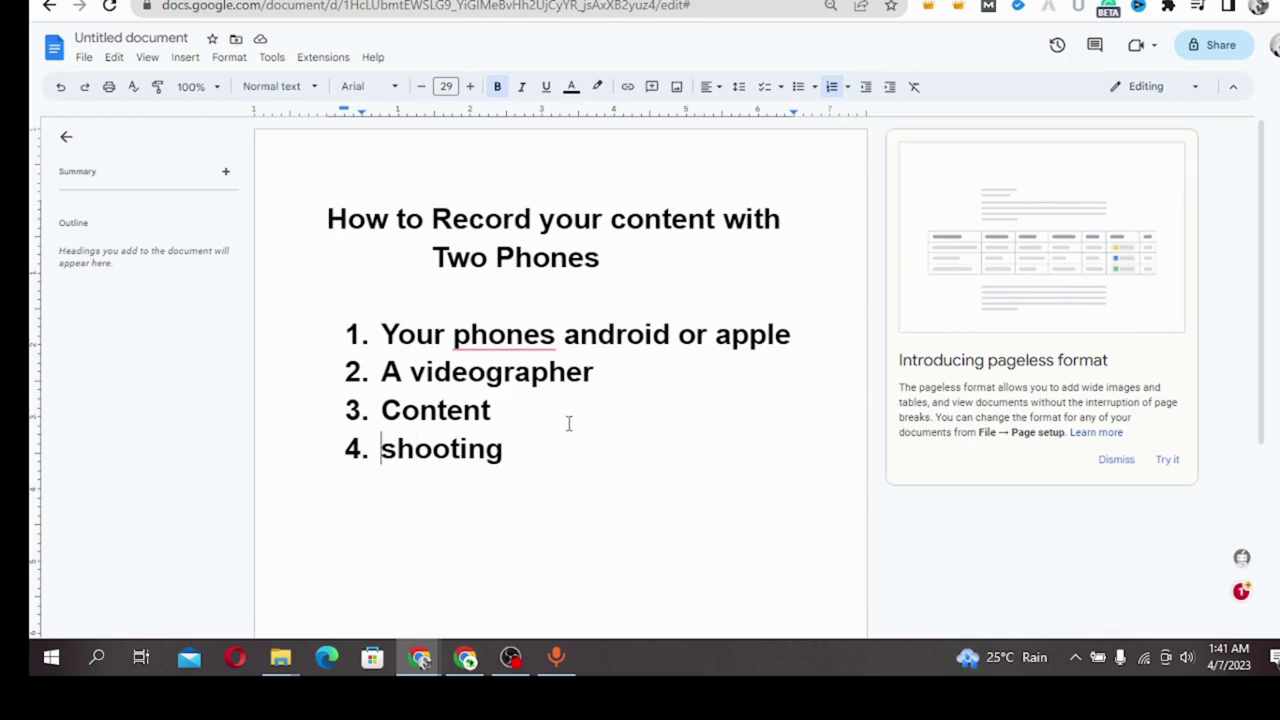
type("vide")
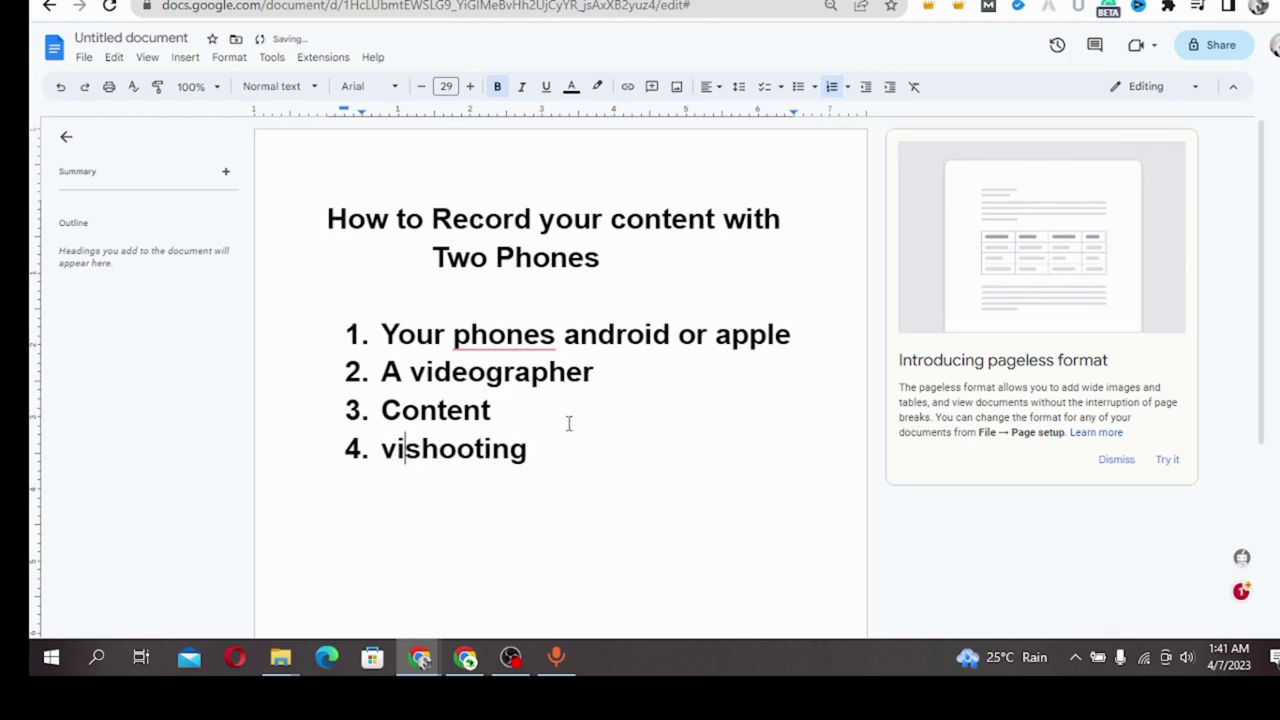
type("o")
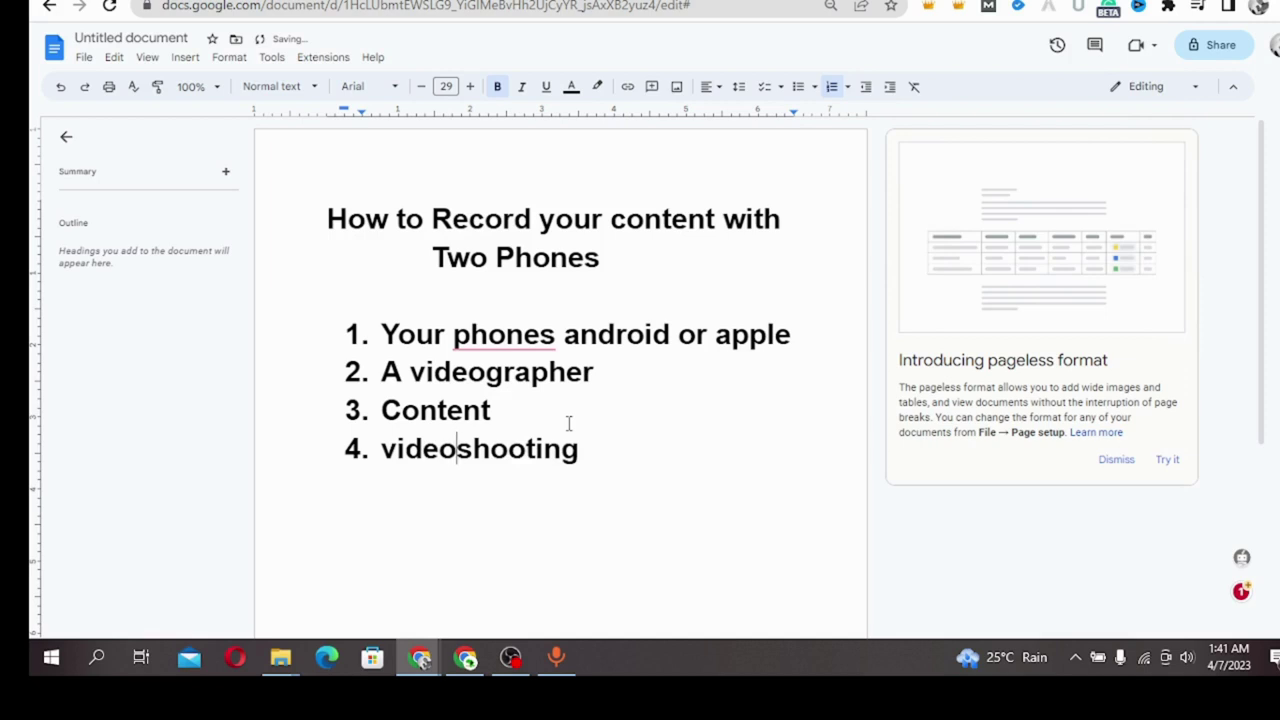
type(" n")
key("BackSpace")
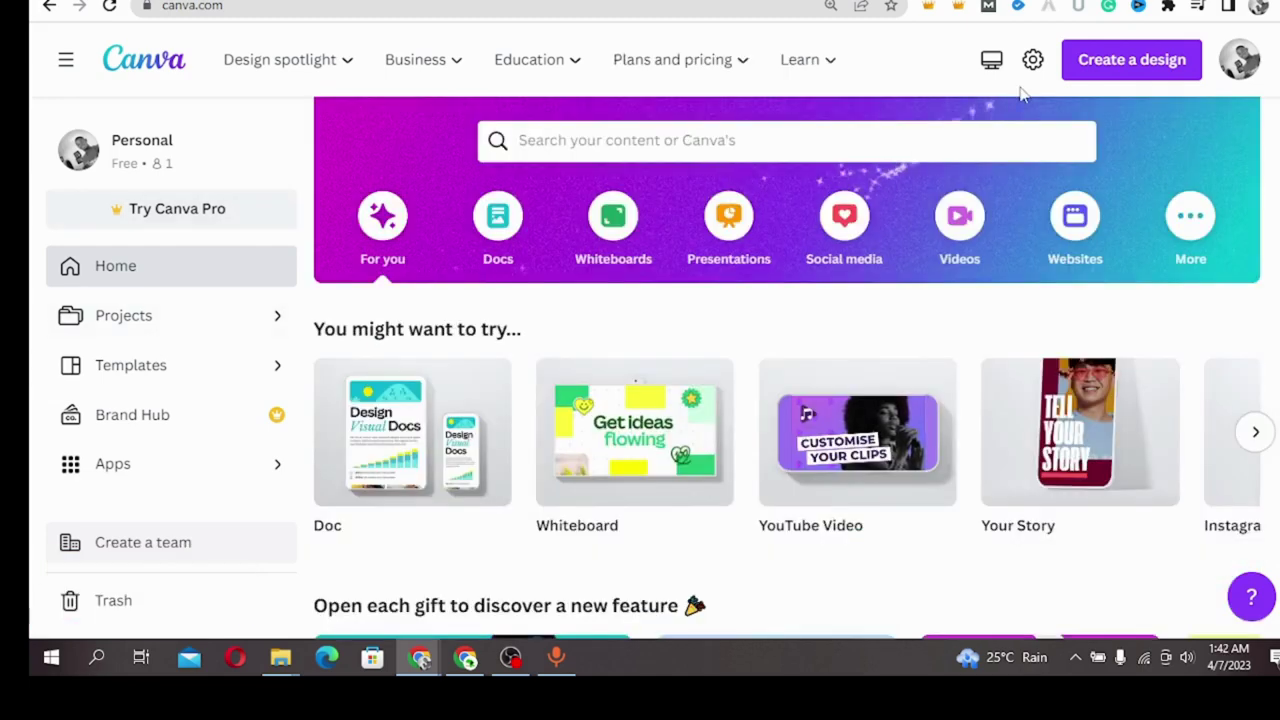
Step: Create a new blank Mobile Video design from the Suggested list
left_click(1076, 60)
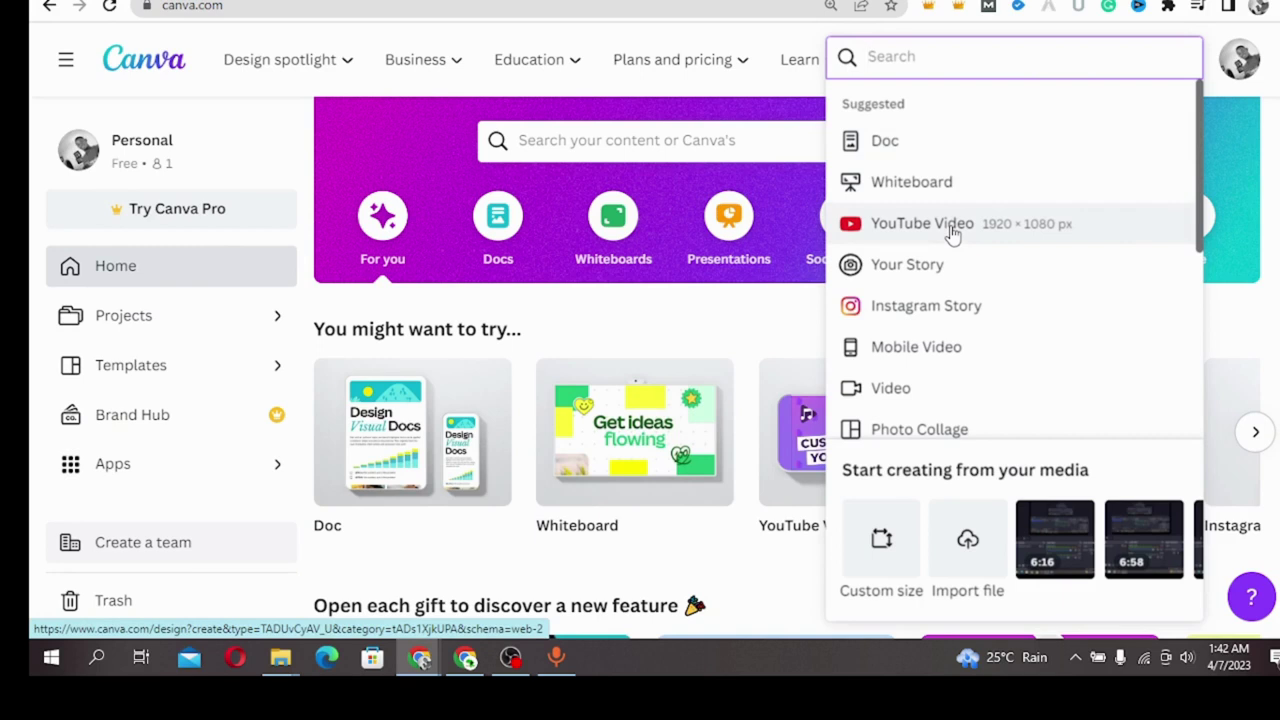
left_click(940, 357)
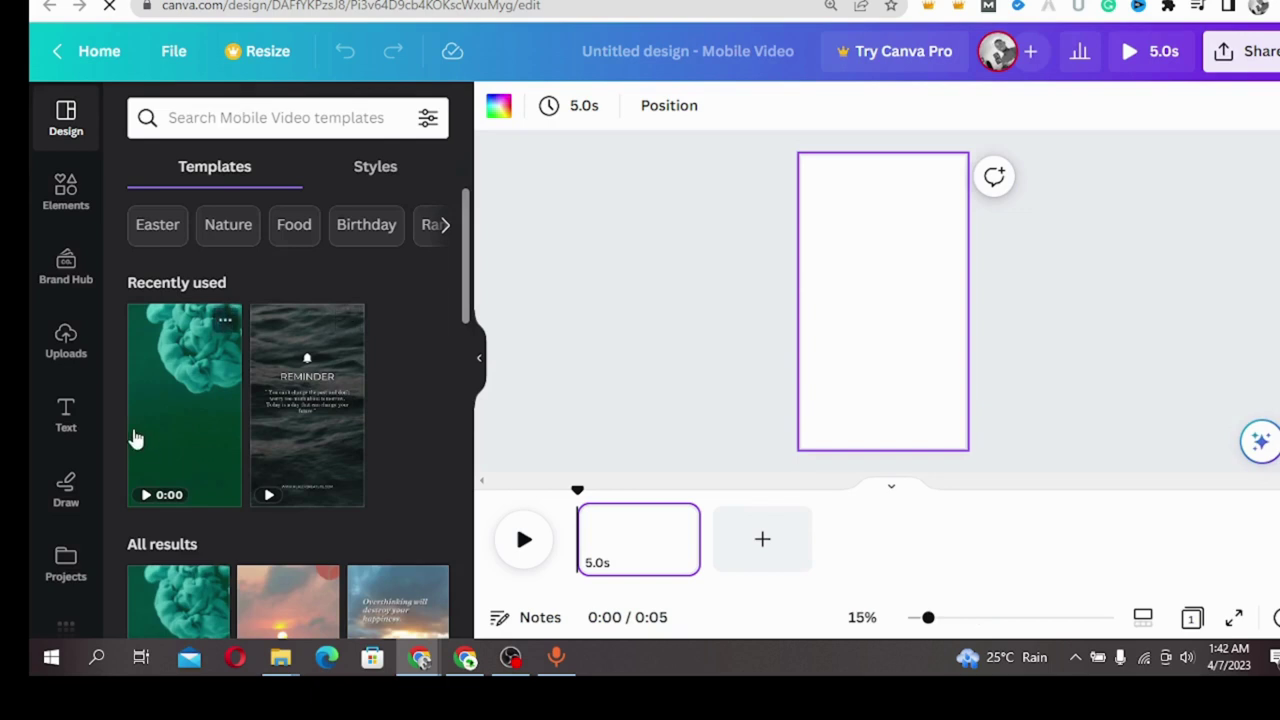
Step: Show the uploaded video clips in the Uploads panel's Videos tab
left_click(64, 362)
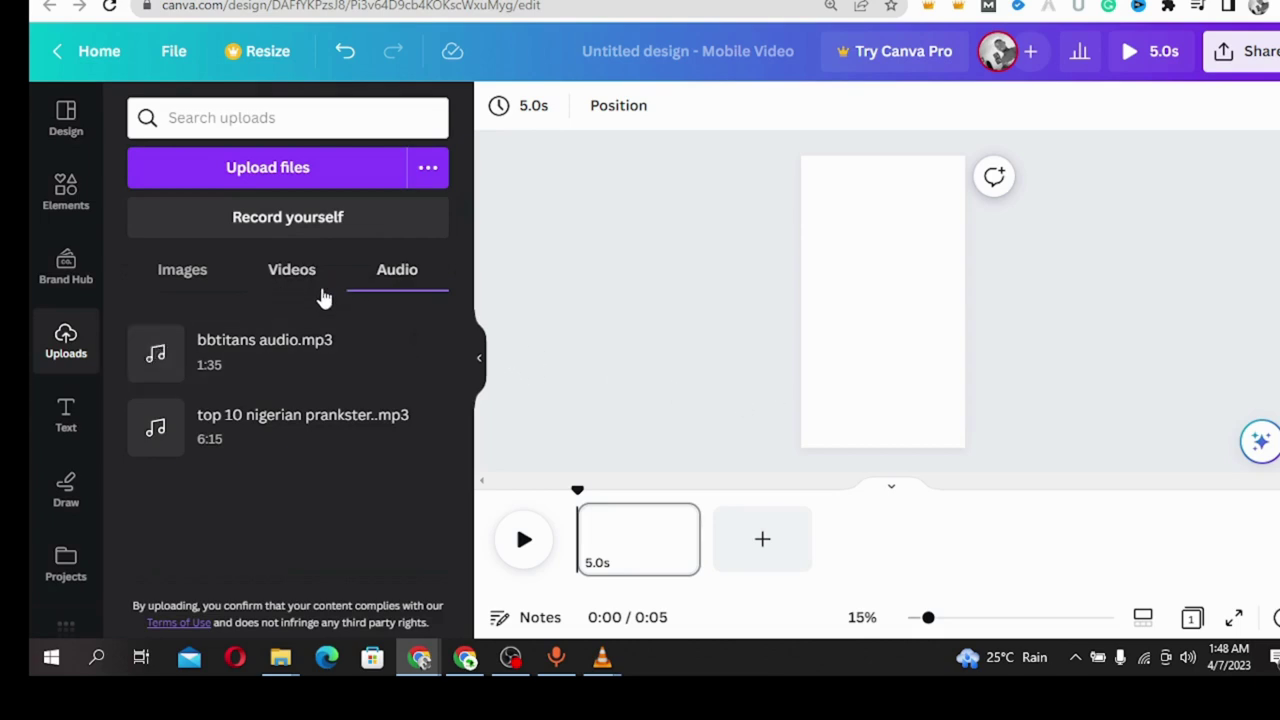
left_click(294, 272)
Step: Place the 1:25 saluting-man video on the page and add bbtitans audio.mp3 beneath it
scroll(310, 390, "down", 10)
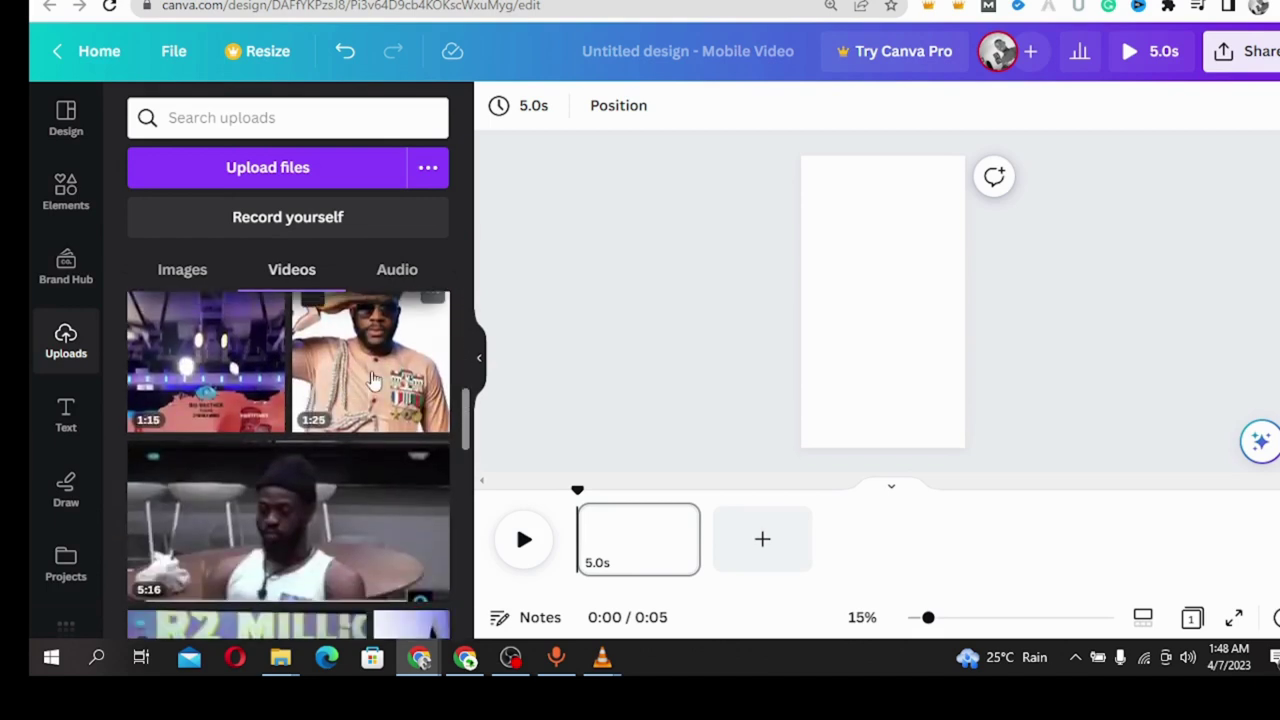
left_click(370, 393)
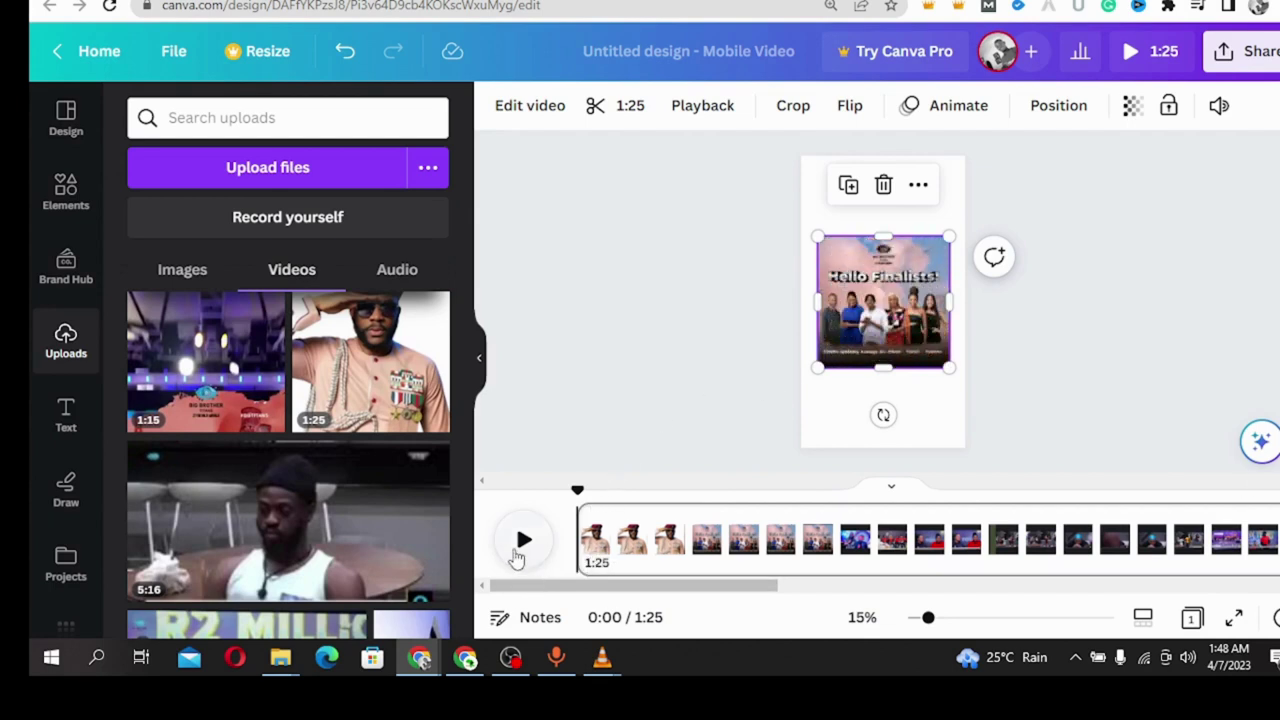
left_click(524, 541)
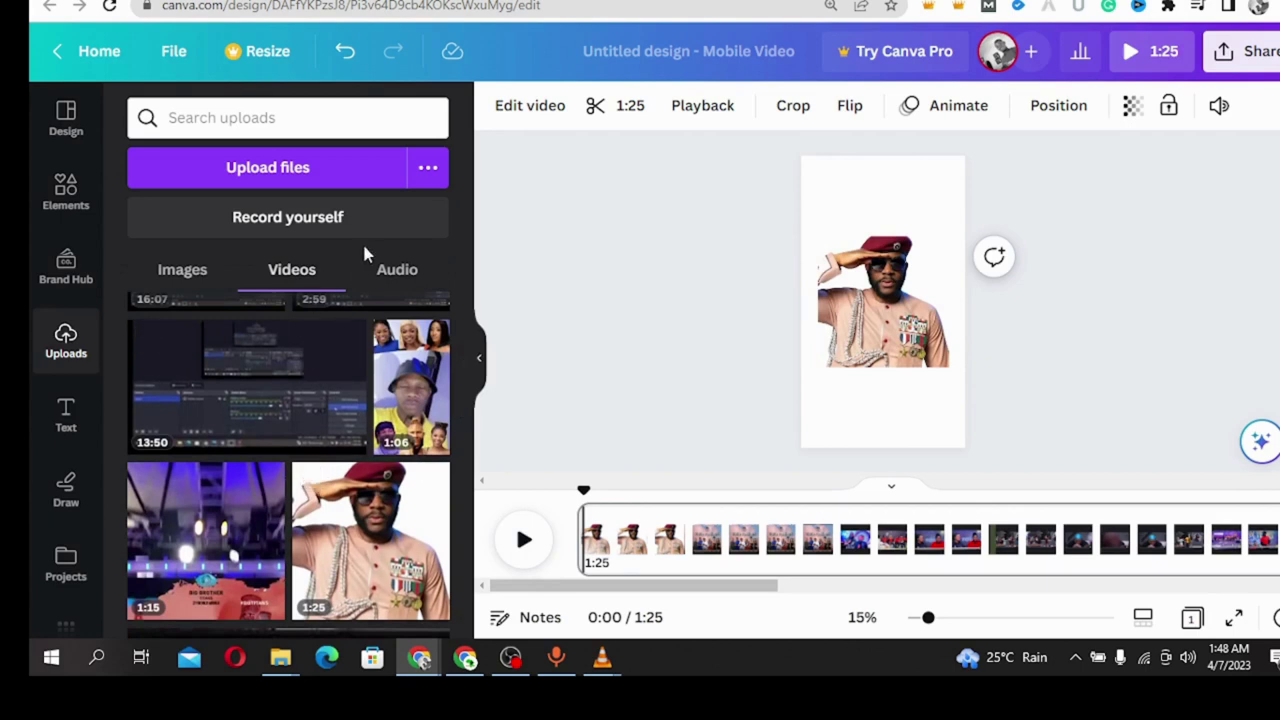
left_click(385, 276)
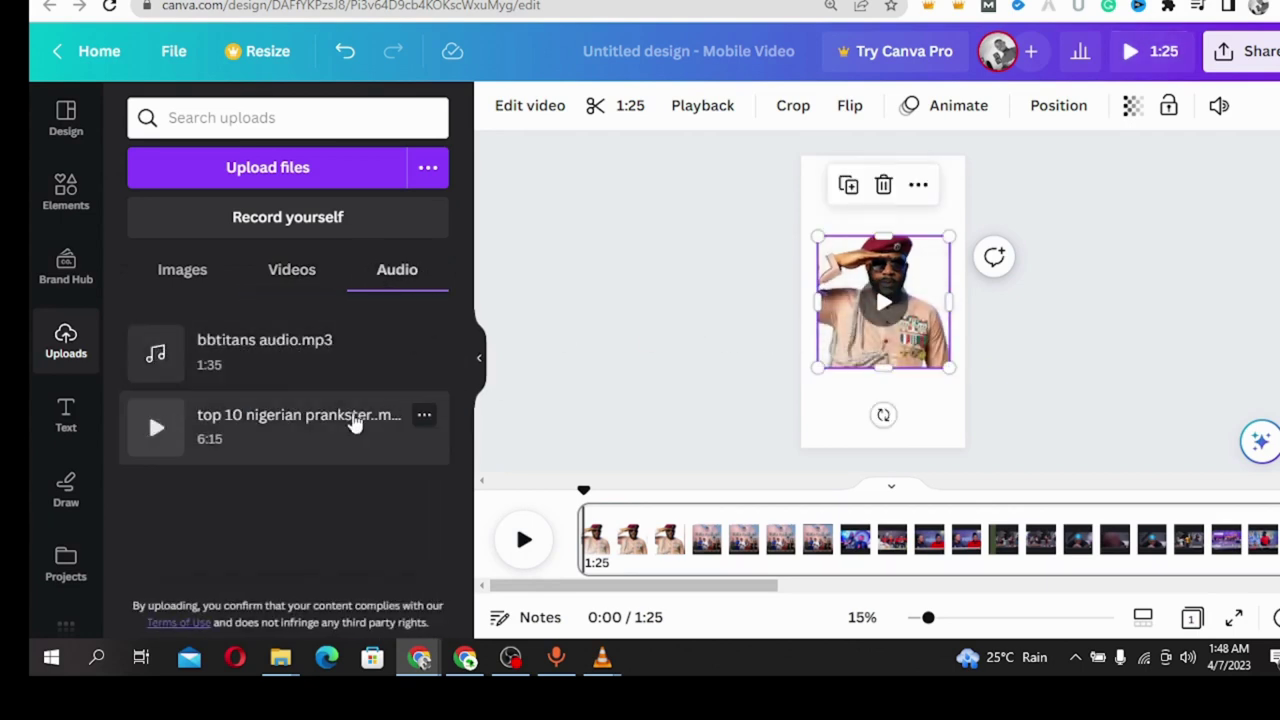
left_click(228, 357)
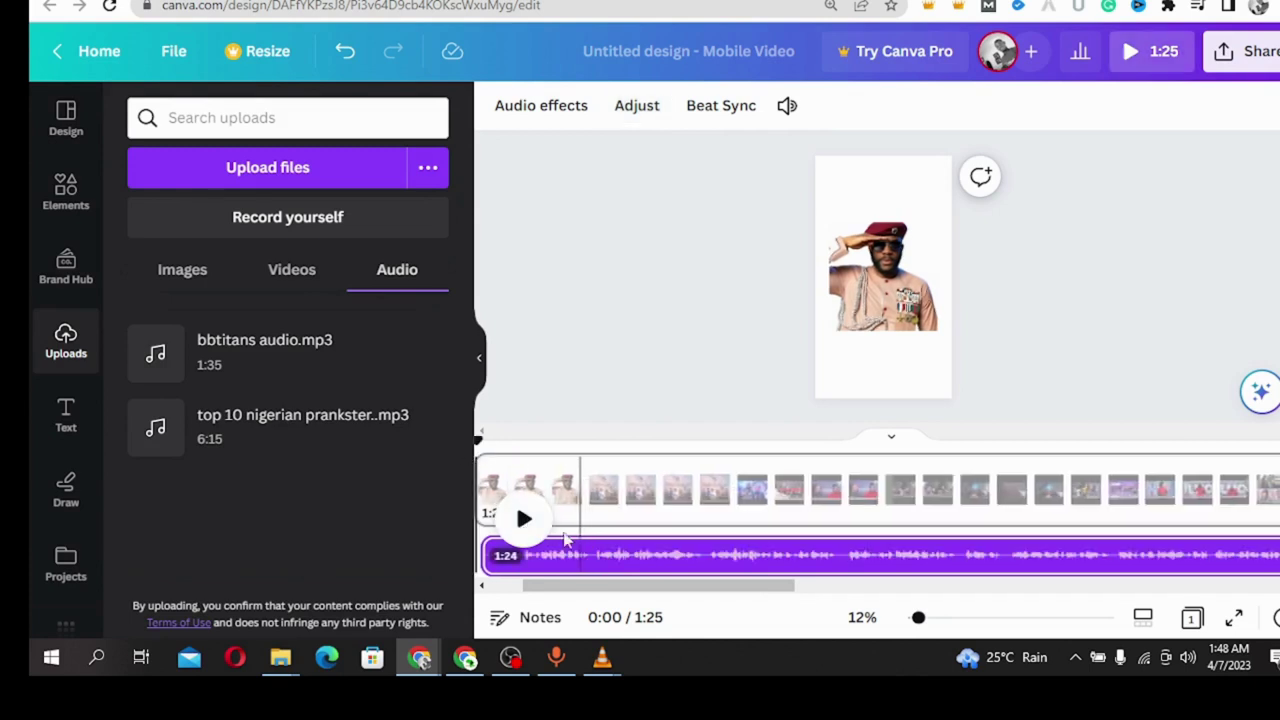
left_click(518, 519)
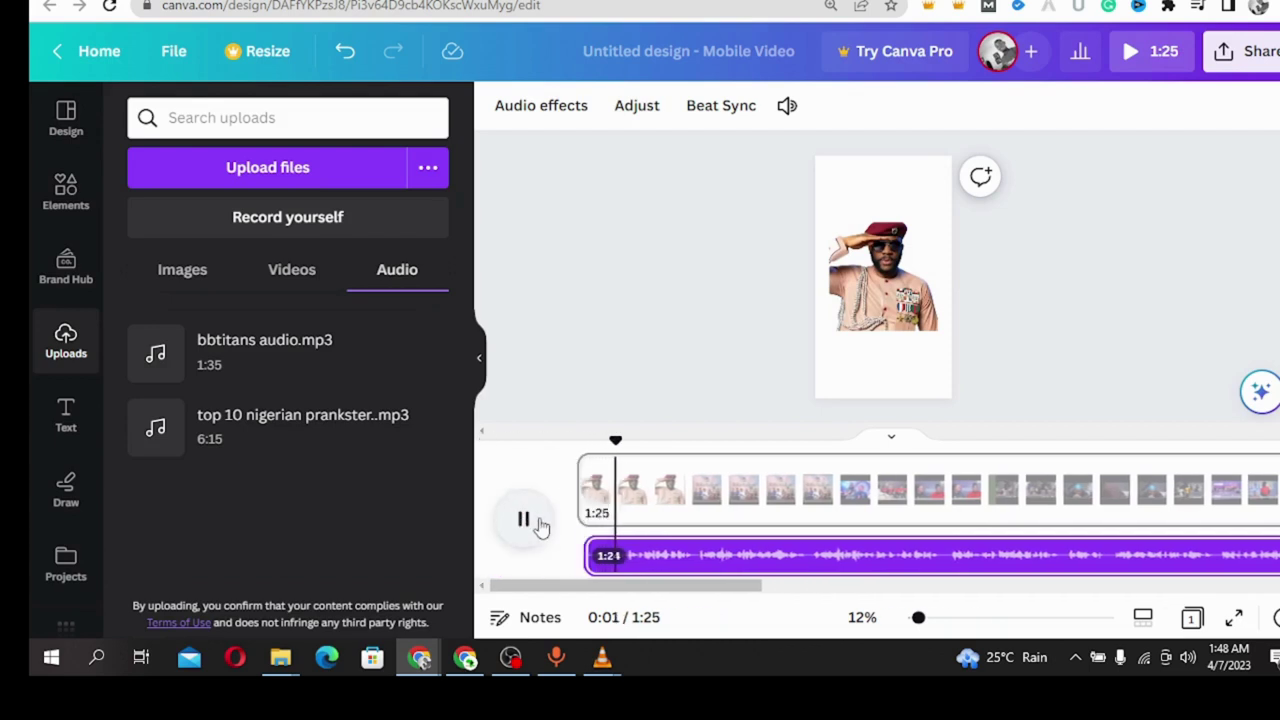
left_click(524, 519)
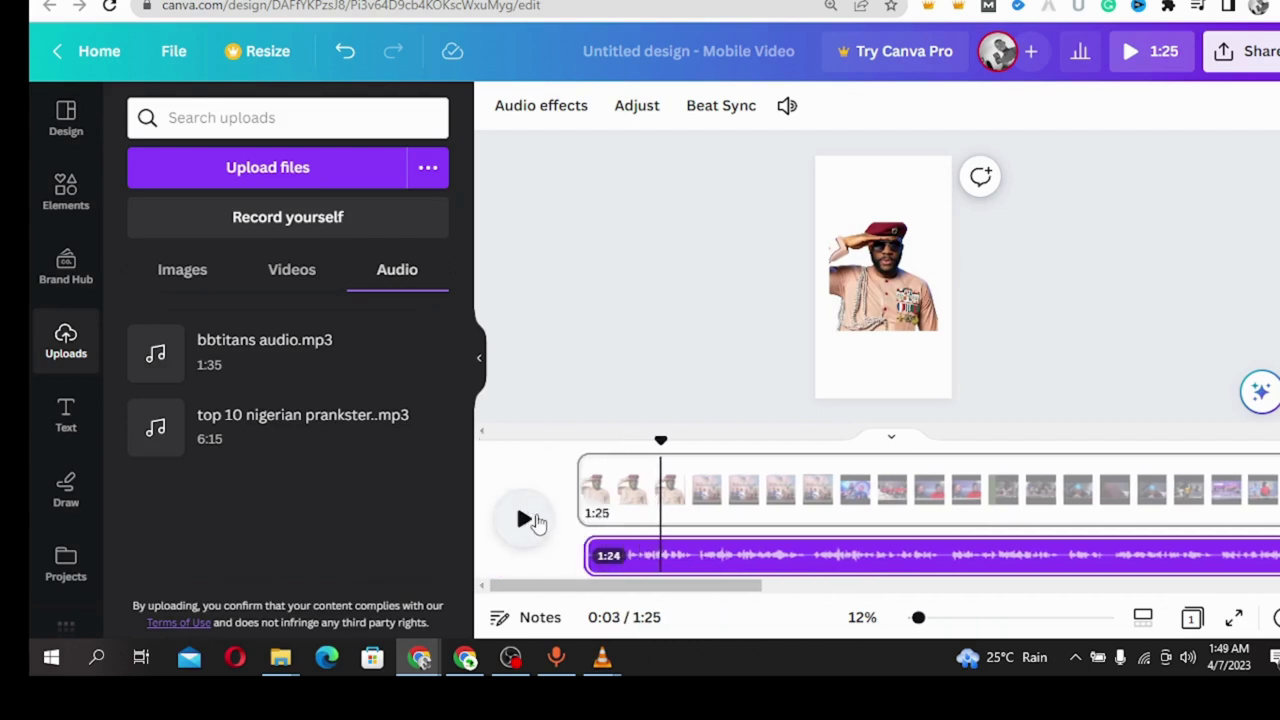
left_click(533, 520)
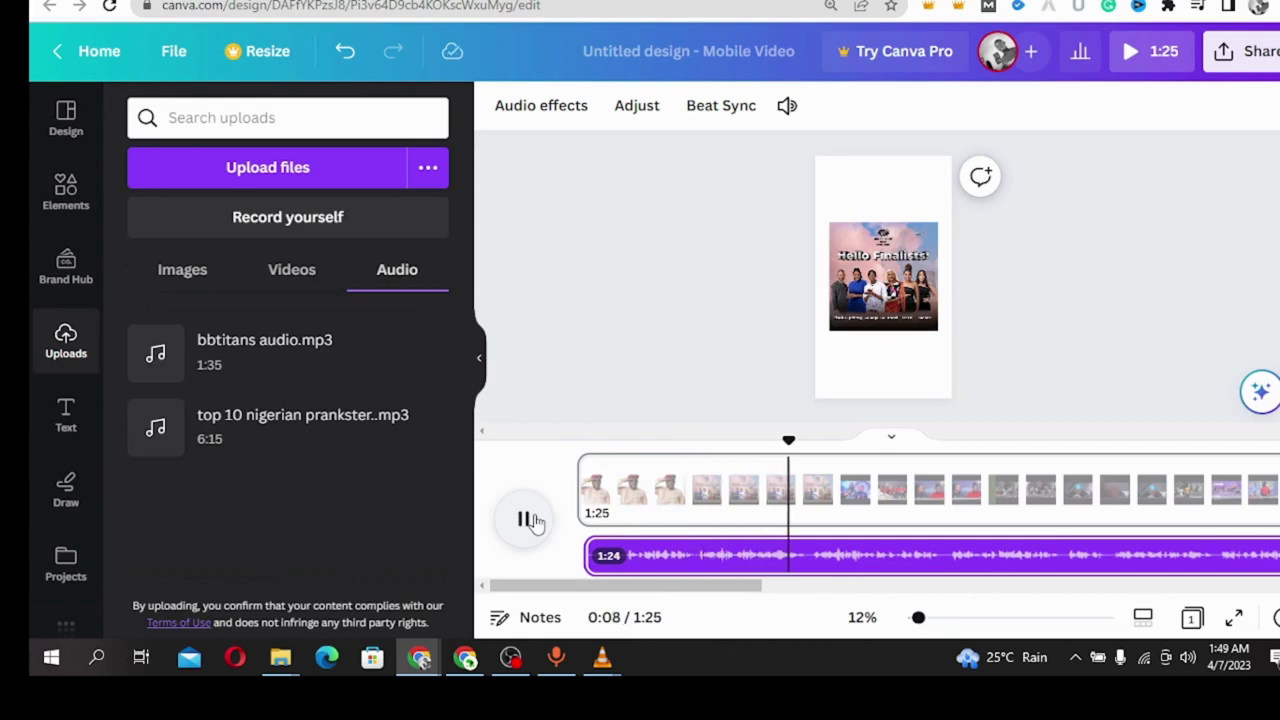
left_click(526, 519)
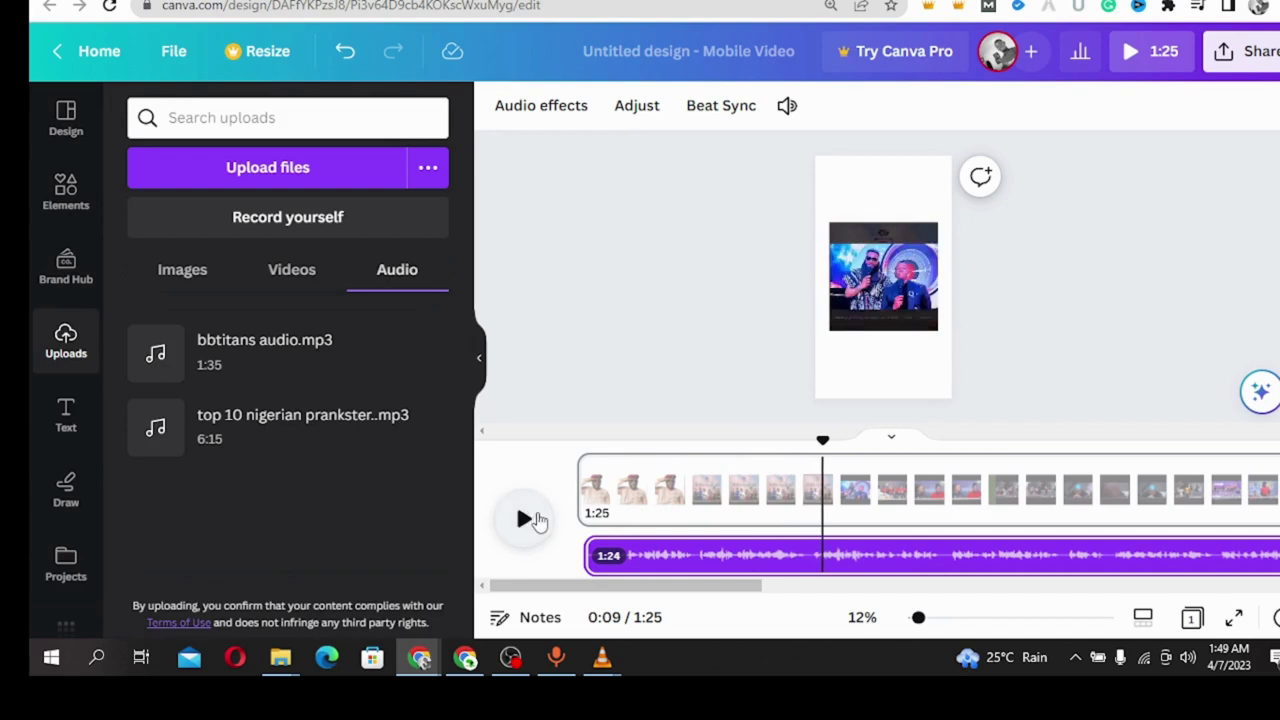
left_click(657, 557)
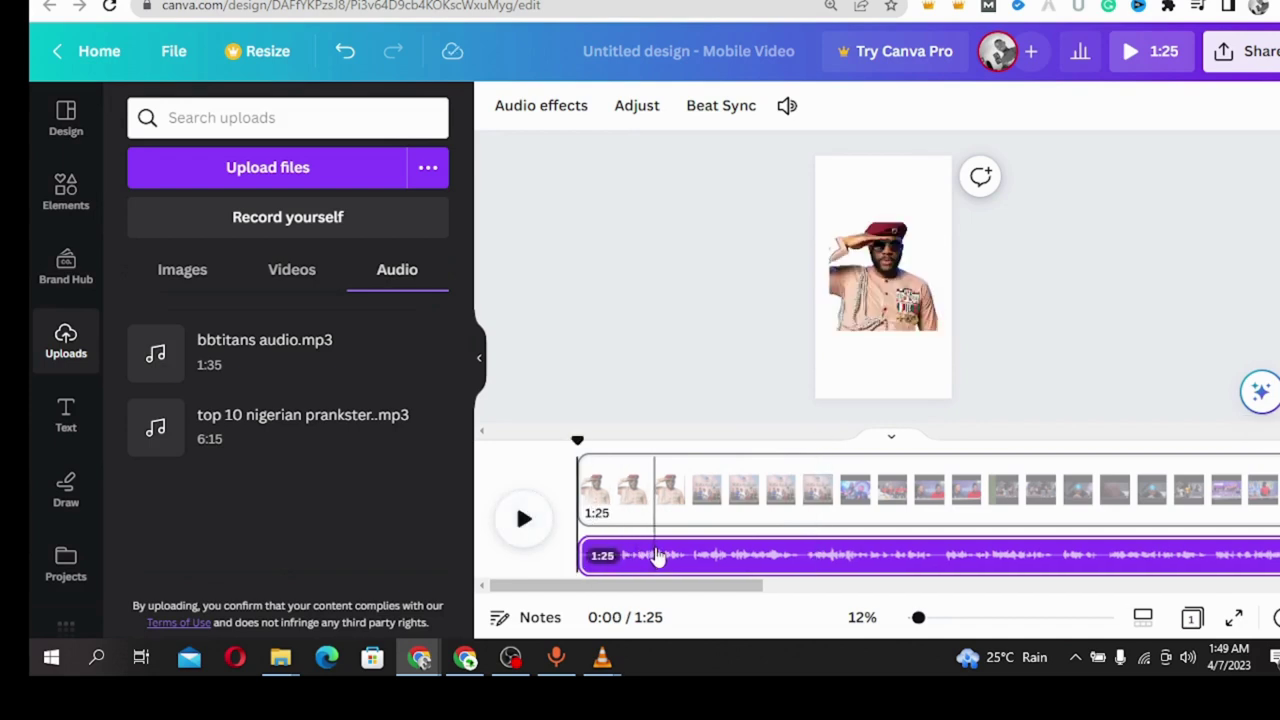
double_click(666, 557)
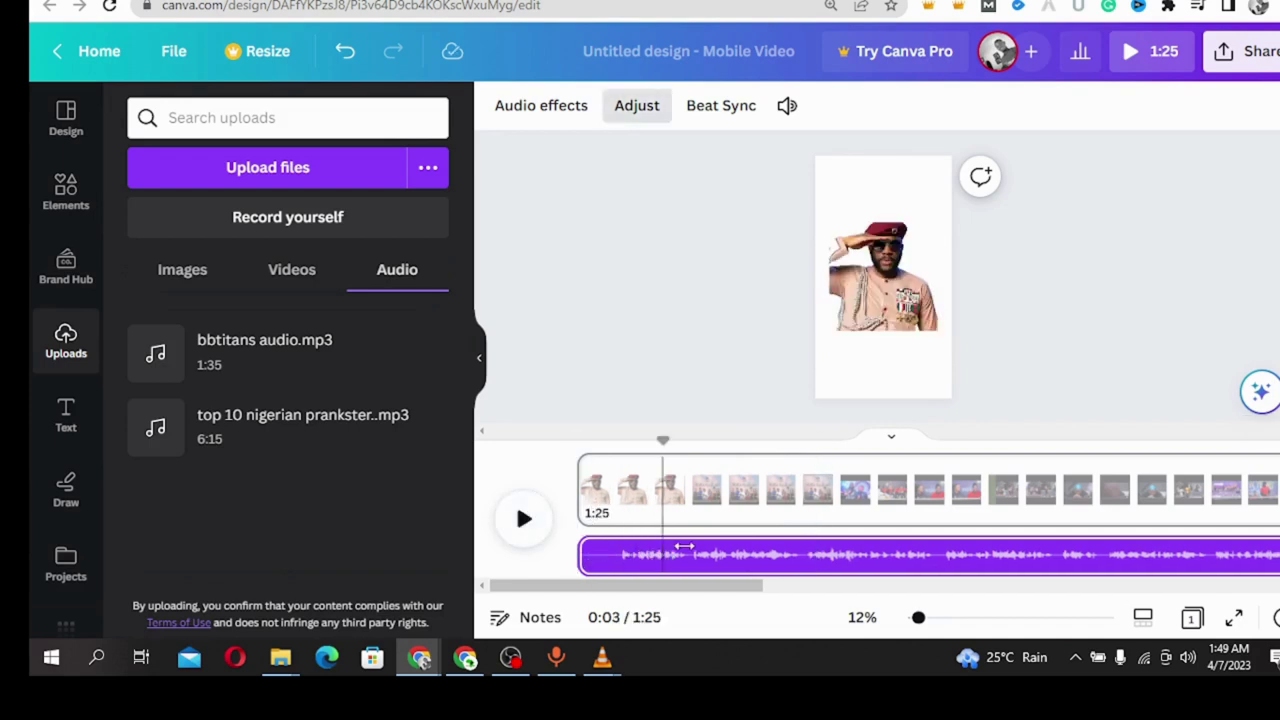
left_click(679, 554)
left_click(690, 543)
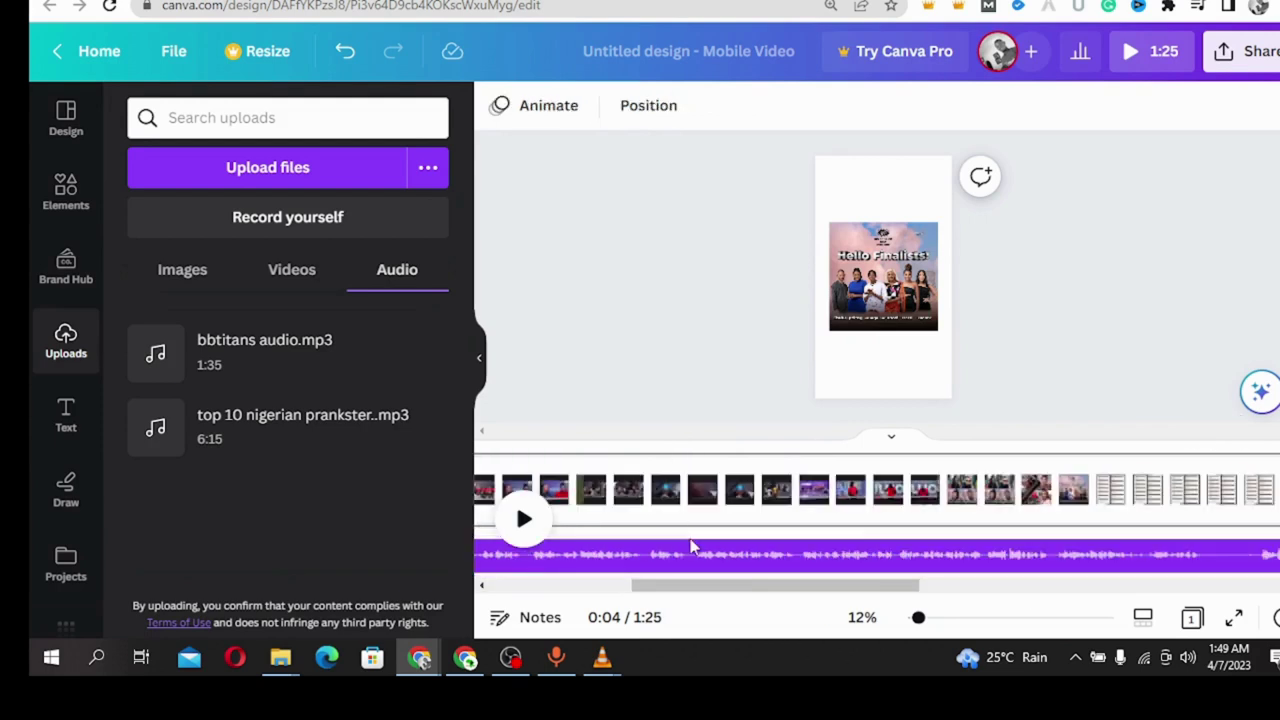
left_click(692, 551)
left_click(734, 560)
scroll(734, 560, "left", 5)
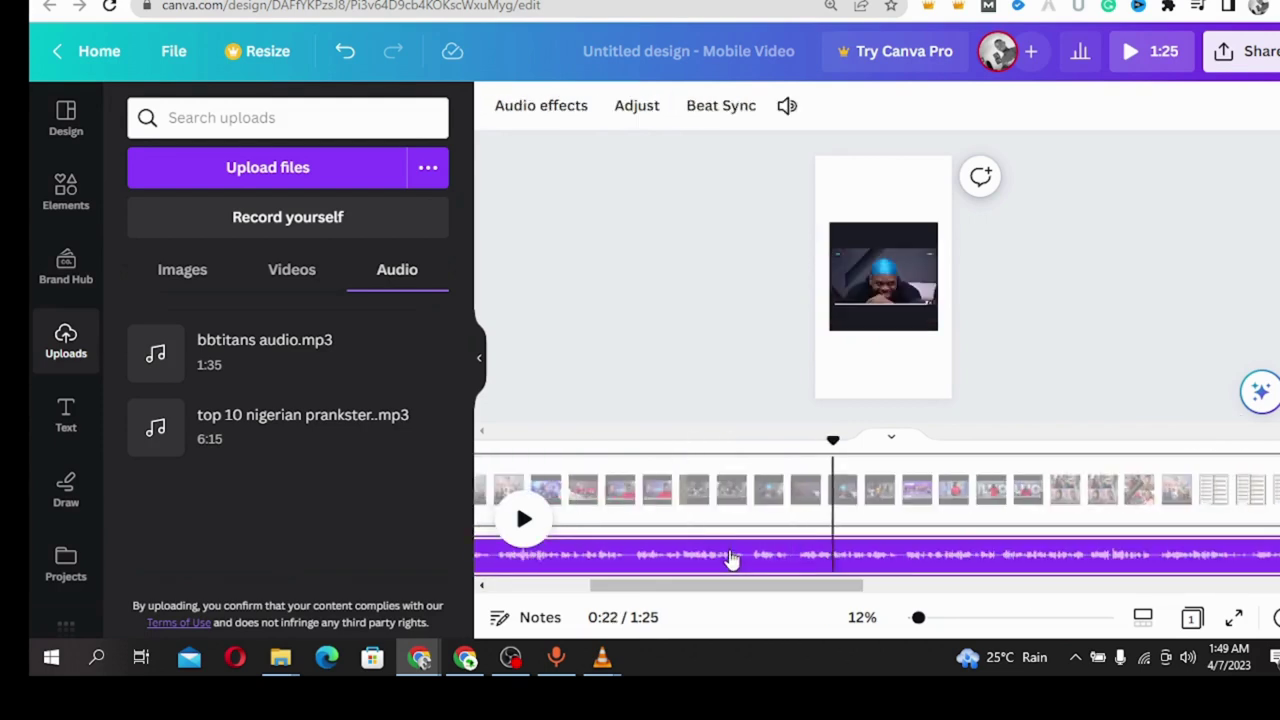
left_click(643, 114)
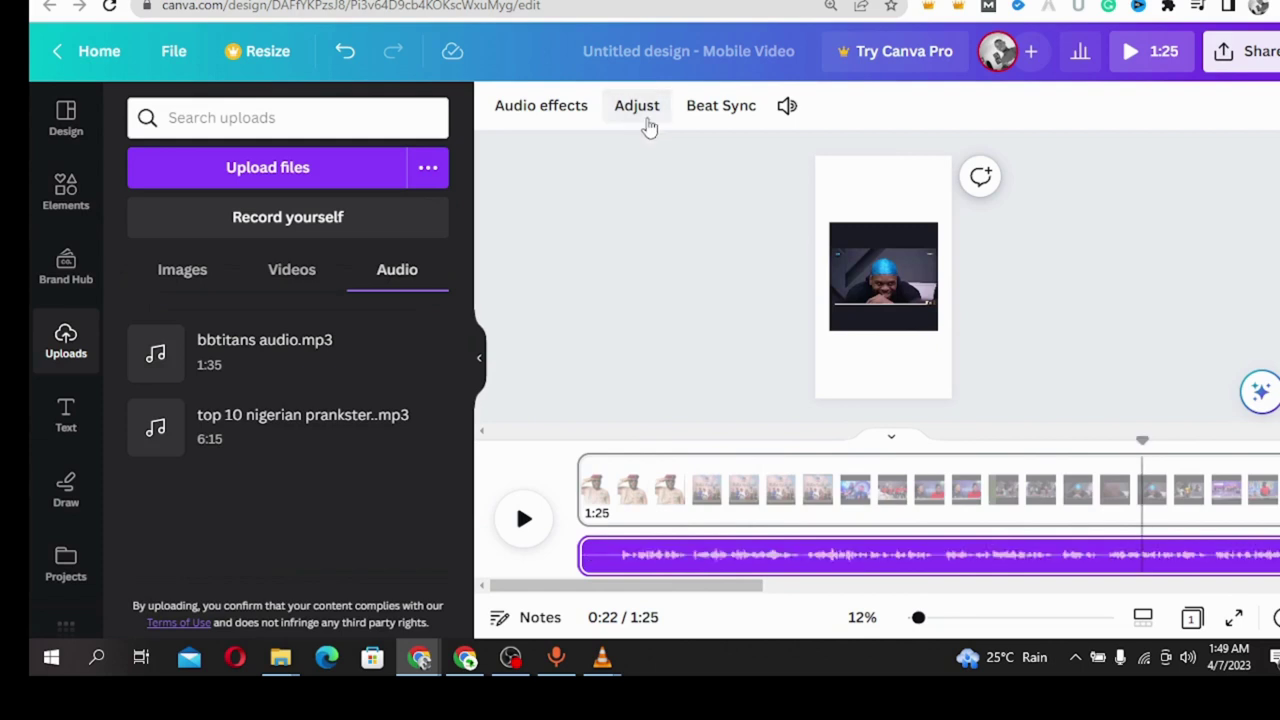
left_click(791, 559)
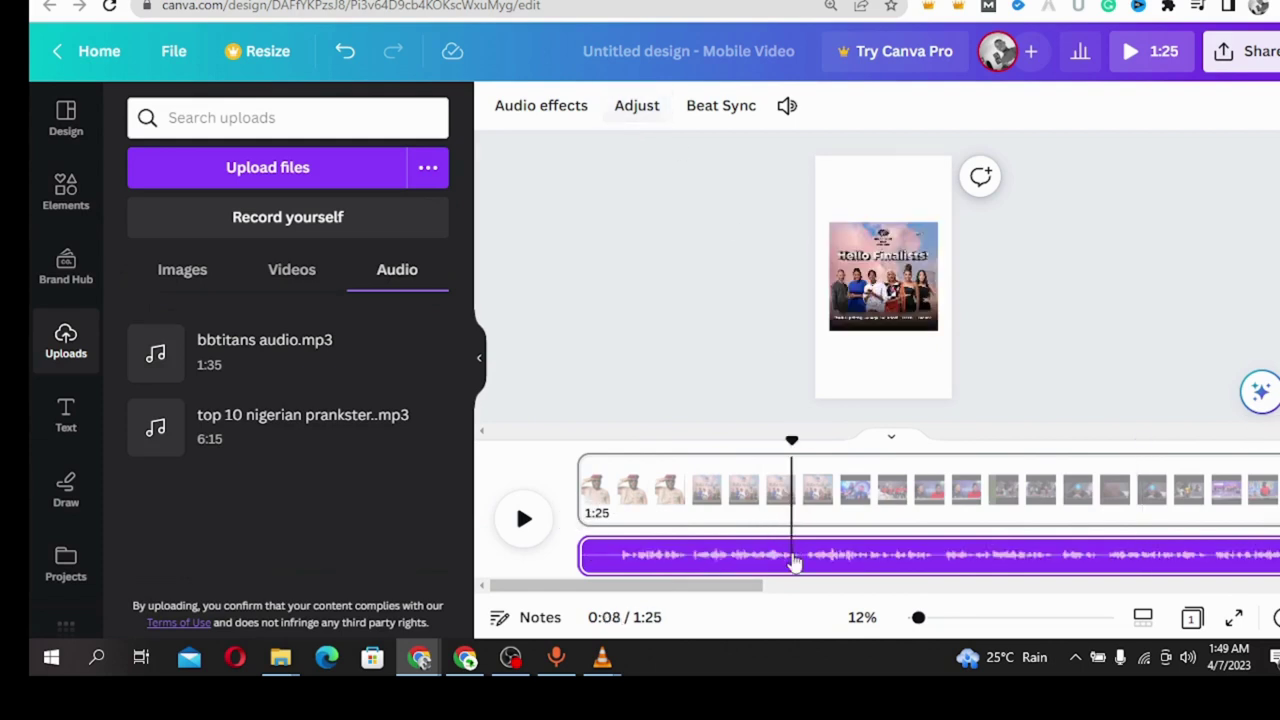
left_click(665, 487)
mouse_move(665, 487)
left_mouse_down()
mouse_move(700, 488)
mouse_move(655, 502)
left_mouse_up()
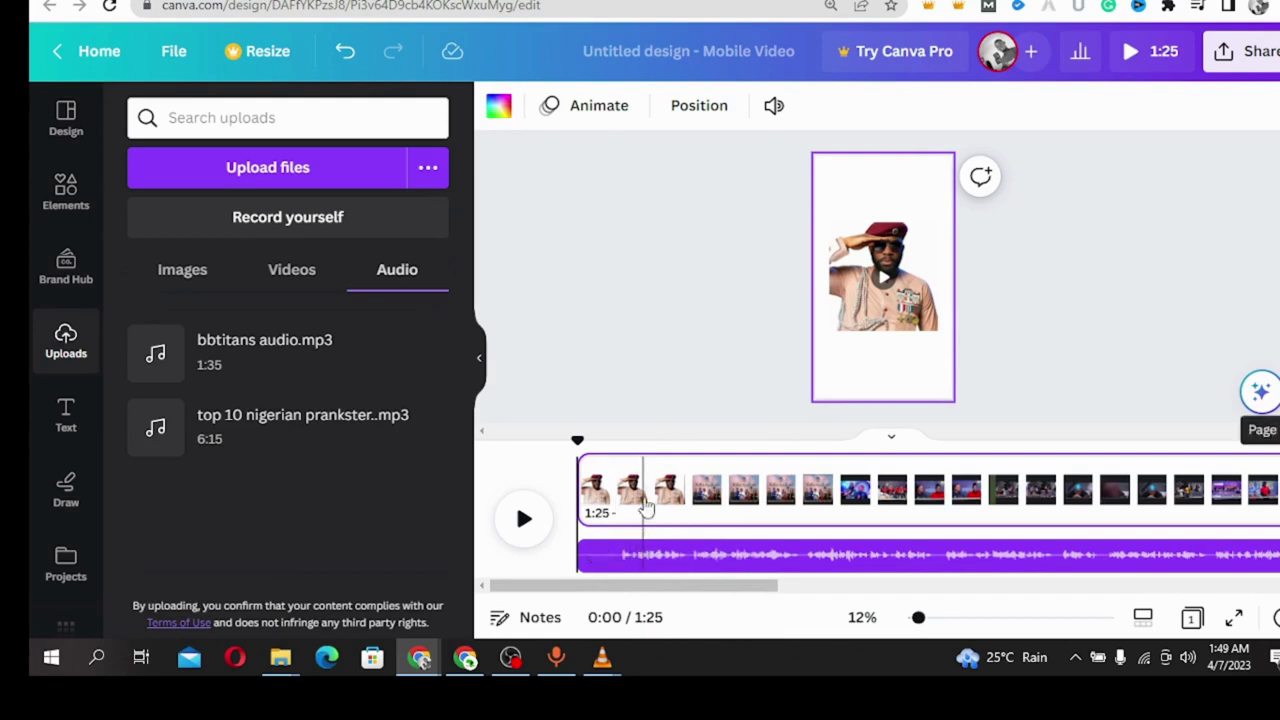
scroll(650, 505, "right", 10)
scroll(735, 490, "right", 3)
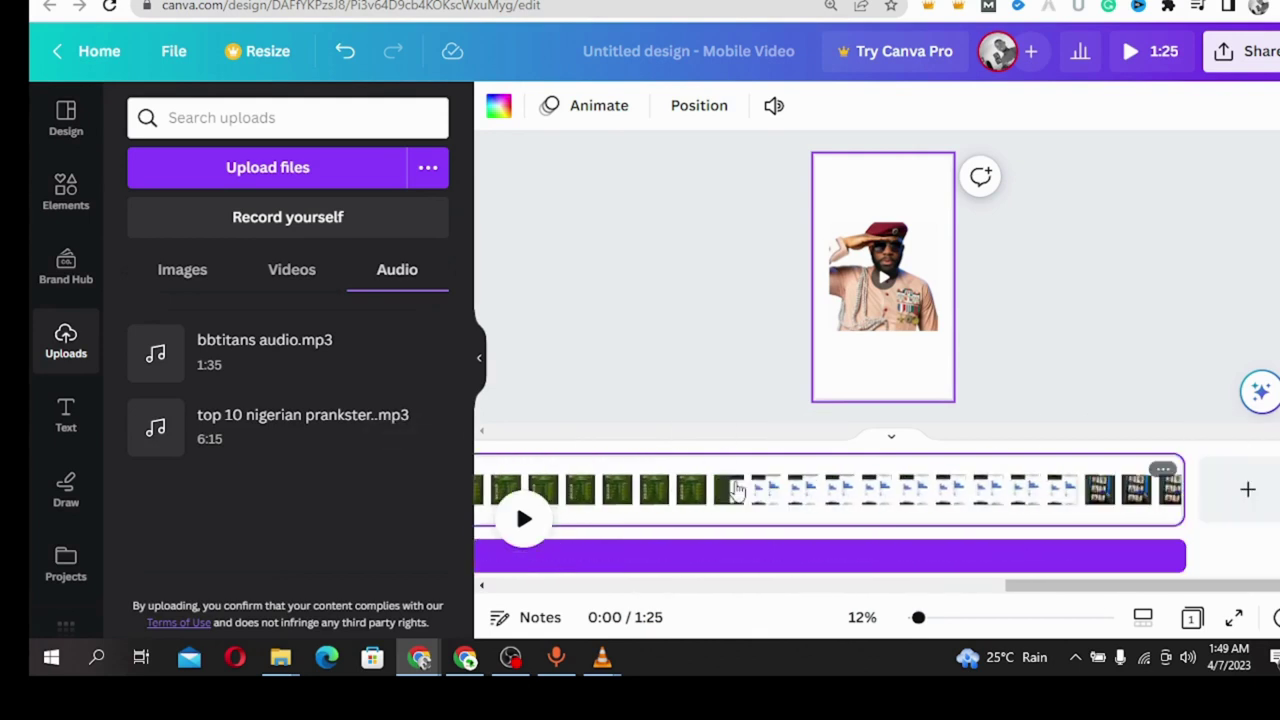
left_click(1175, 555)
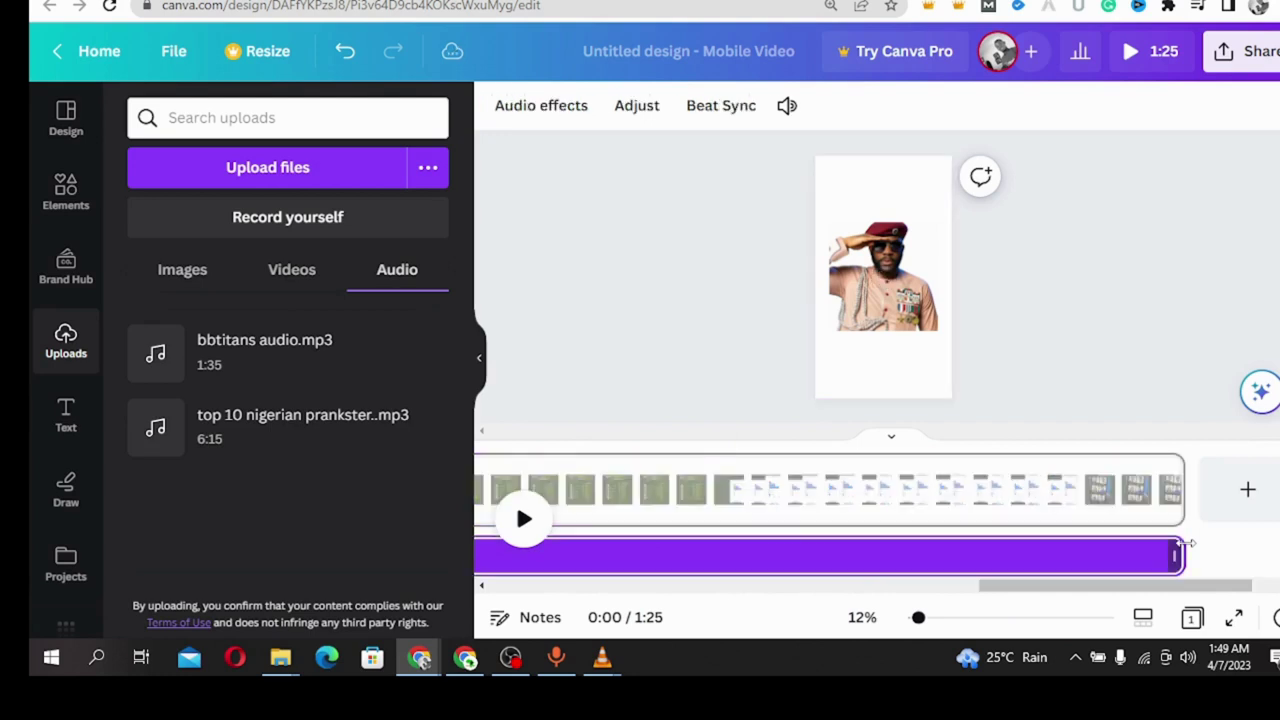
left_click(880, 552)
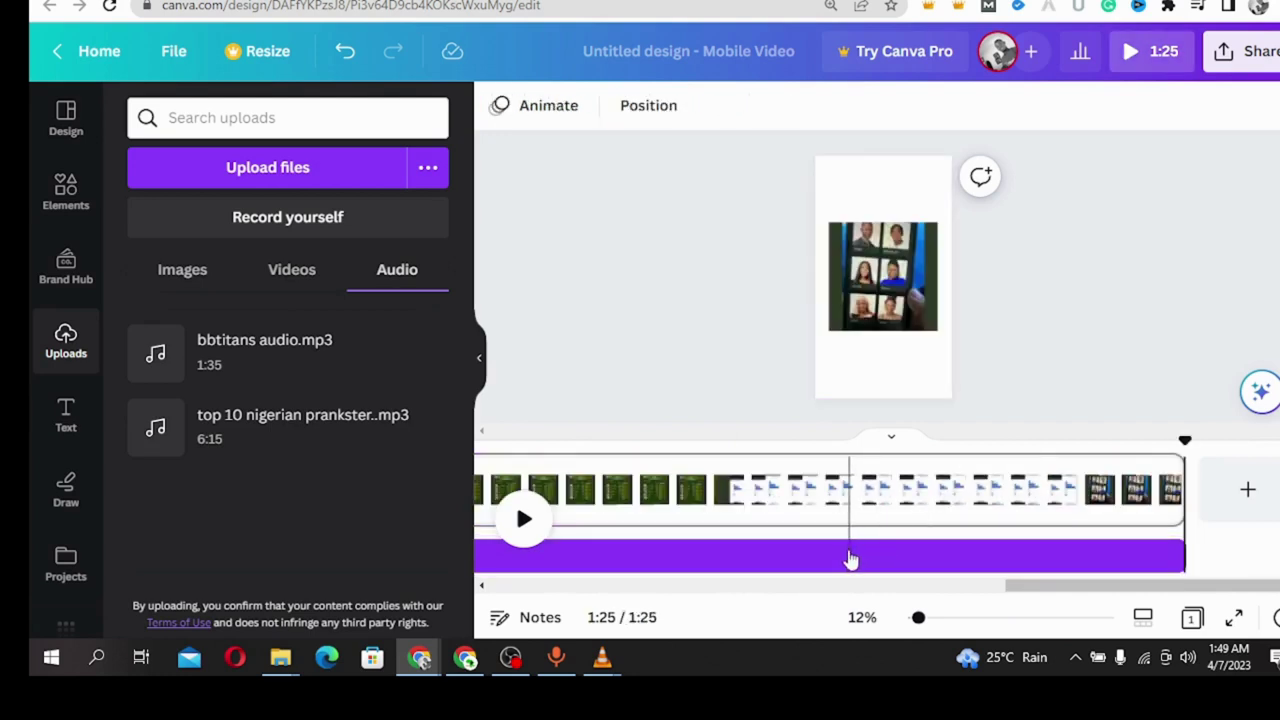
scroll(830, 558, "left", 3)
scroll(812, 560, "left", 5)
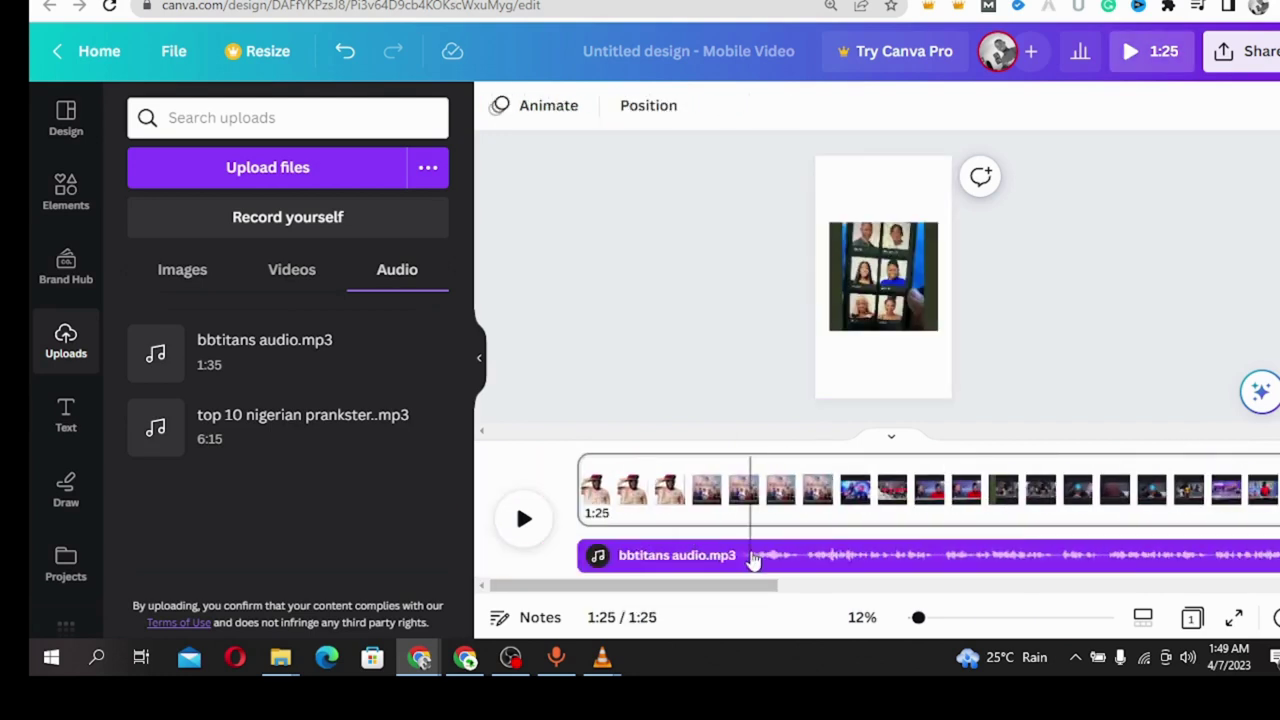
Step: Split the bbtitans audio into a short trimmed opening piece and a 1:22 remainder
right_click(641, 555)
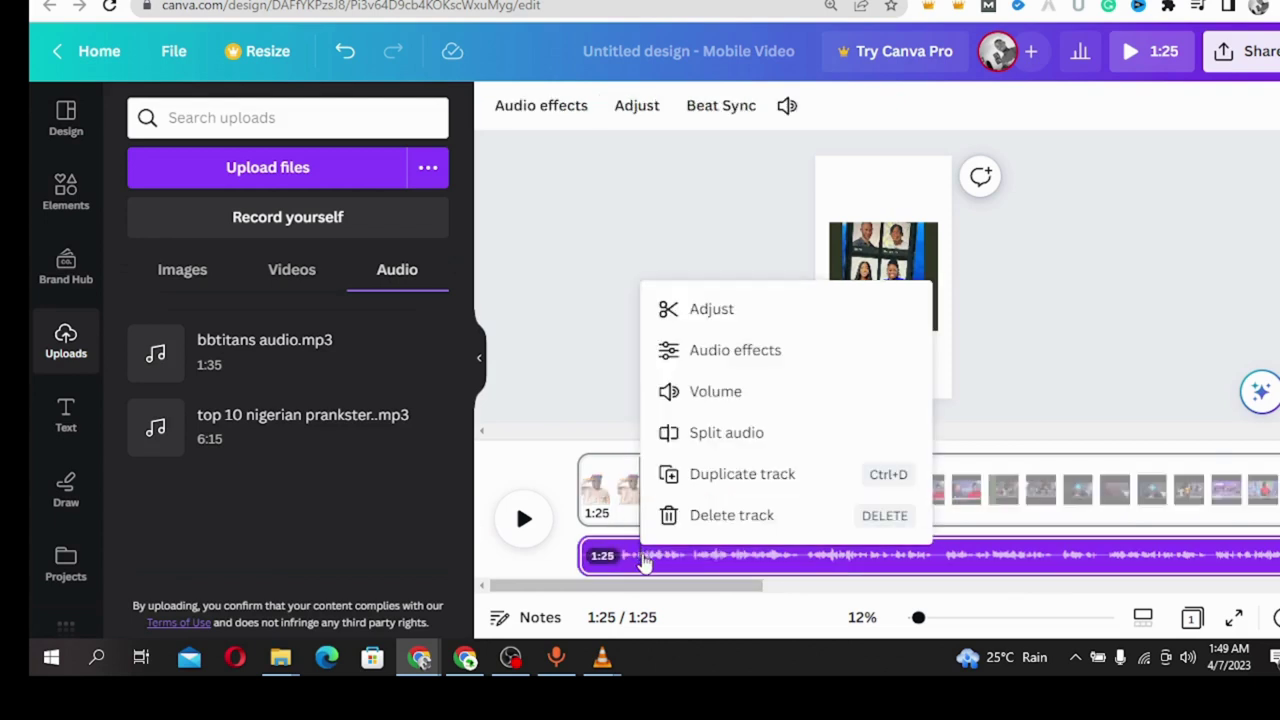
left_click(710, 440)
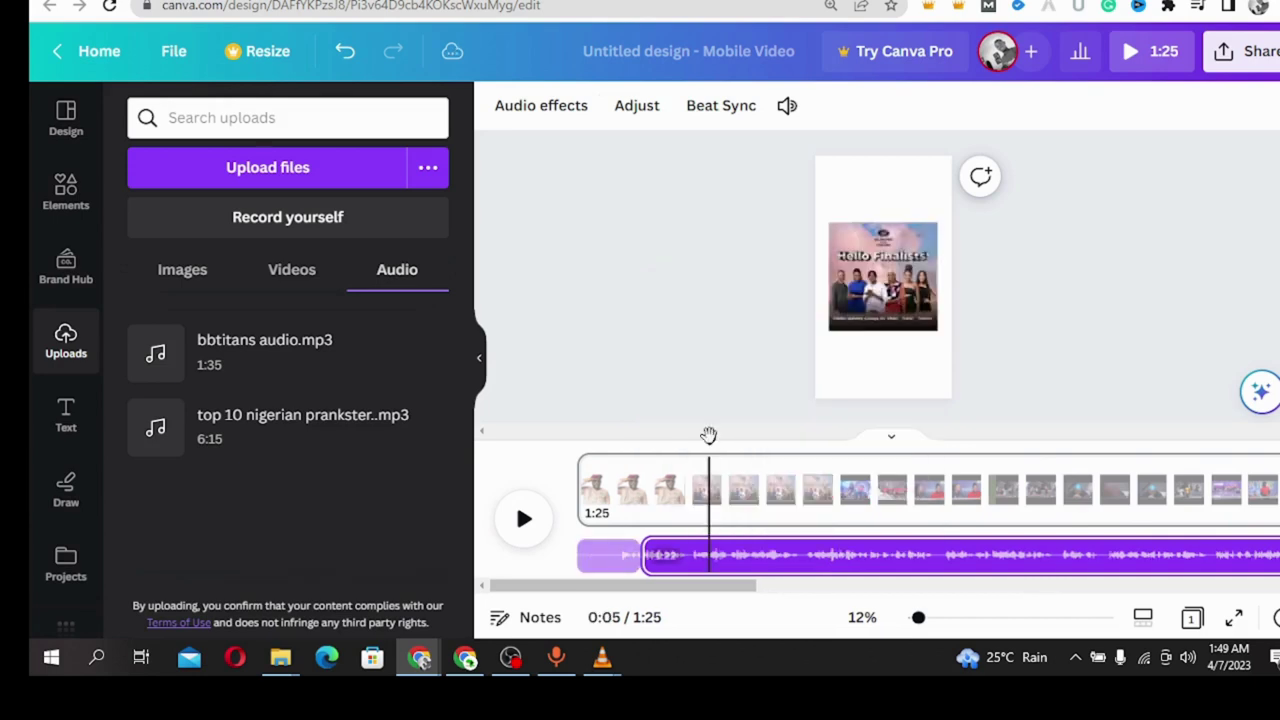
left_click(620, 558)
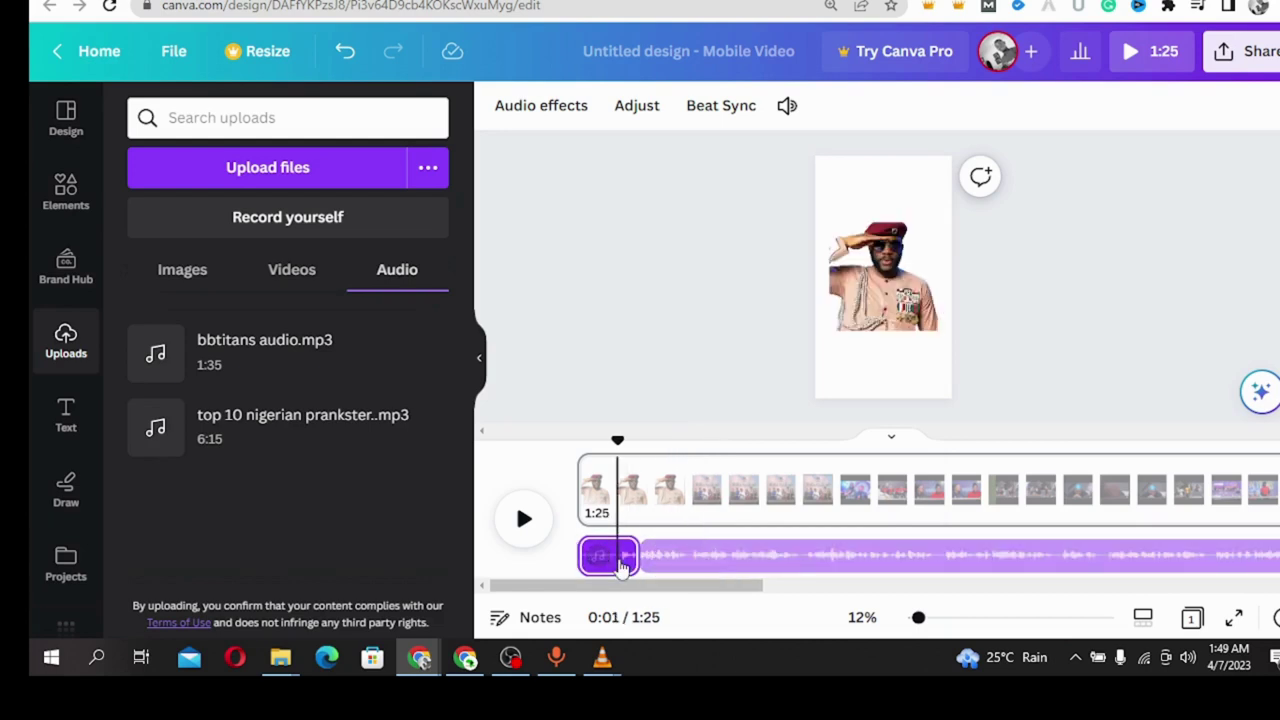
left_click(665, 558)
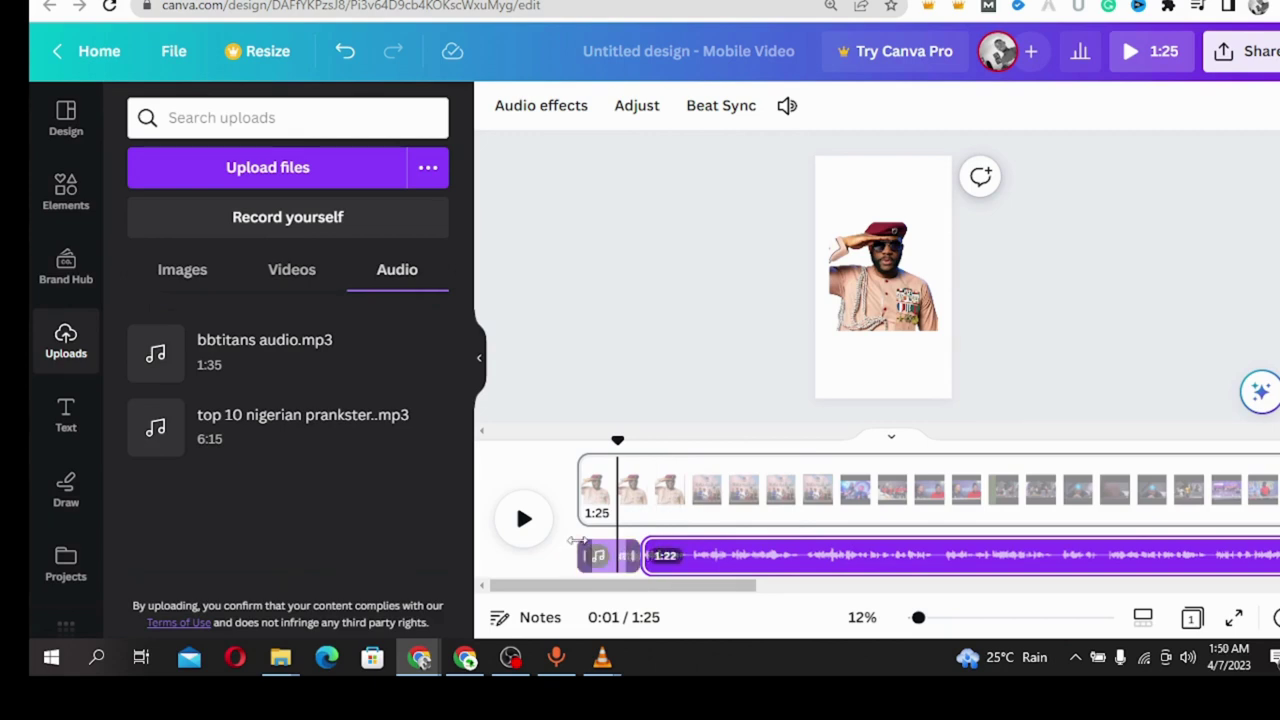
left_click_drag(578, 540, 624, 545)
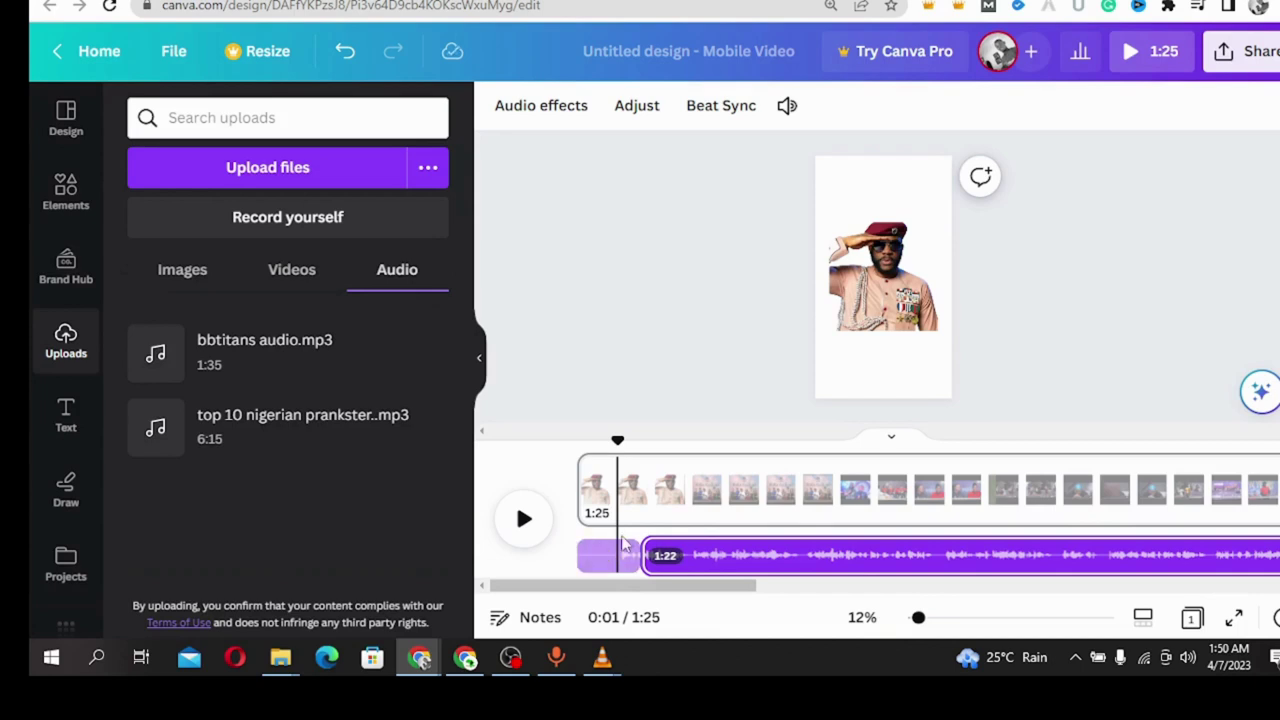
left_click_drag(624, 545, 633, 533)
scroll(680, 508, "right", 5)
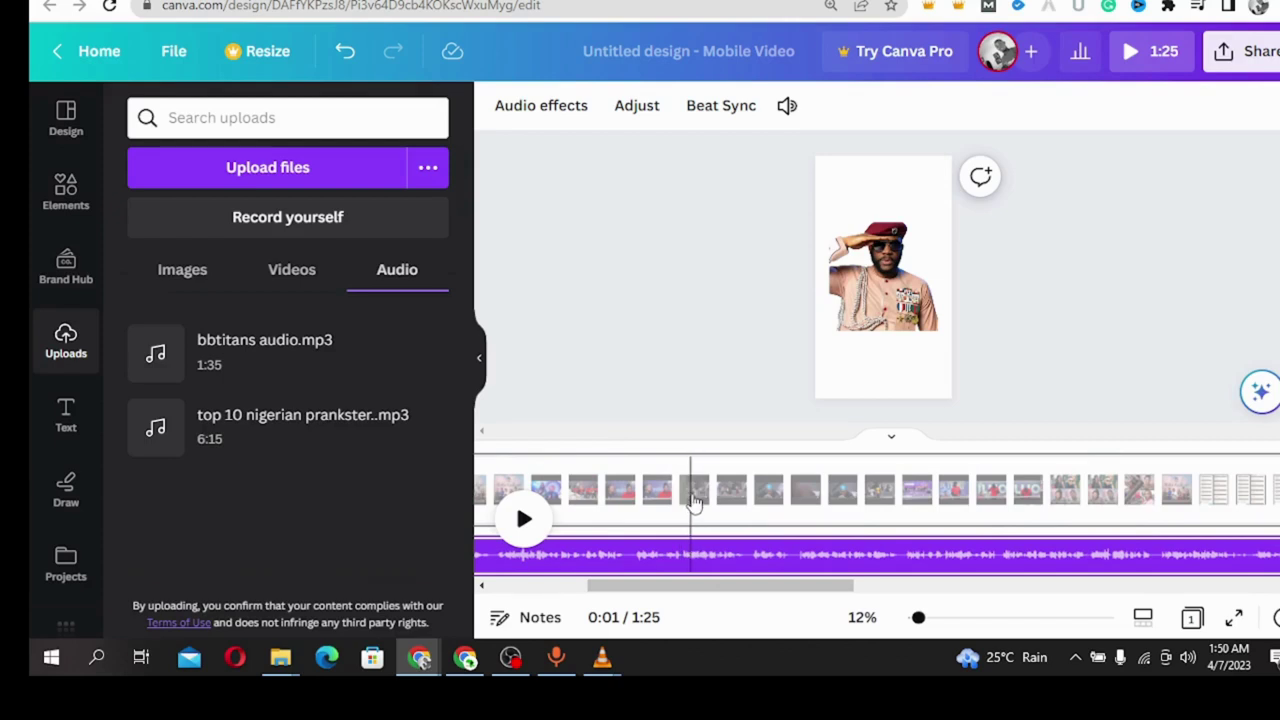
Step: Open the Download settings from Share, set to MP4 Video at 1080p (HD)
left_click(1245, 51)
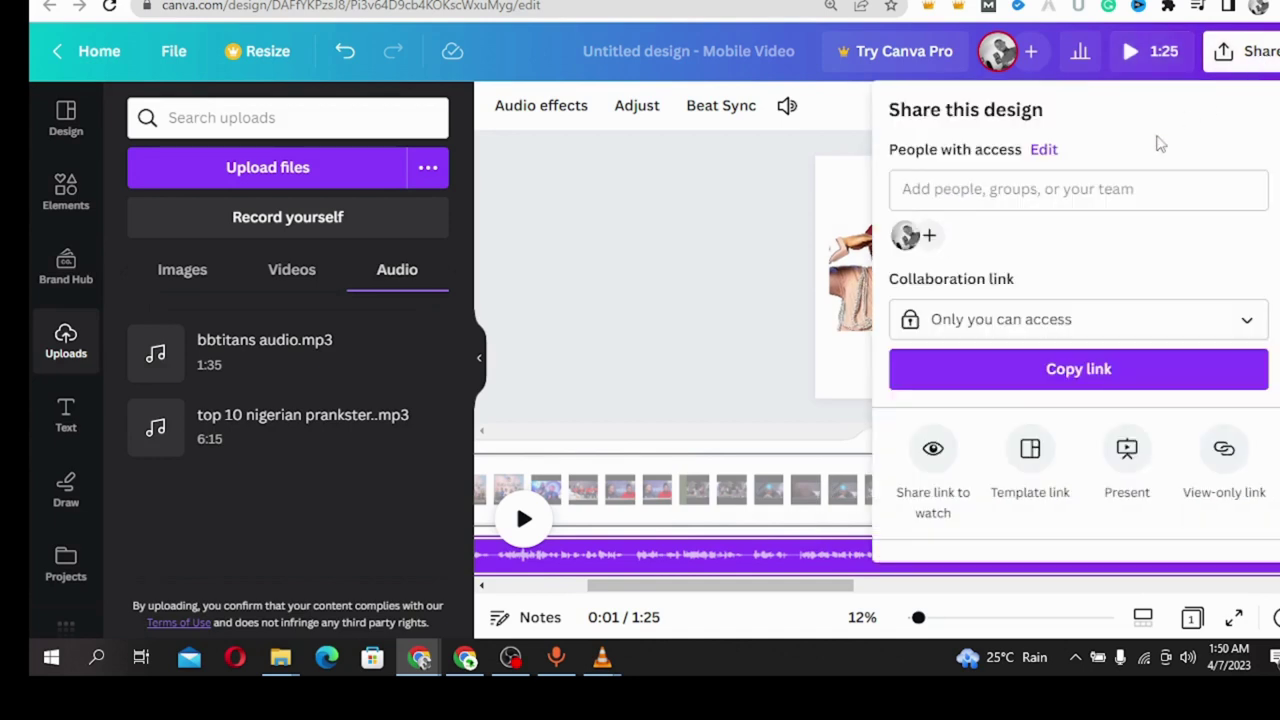
scroll(1029, 357, "down", 3)
left_click(1005, 428)
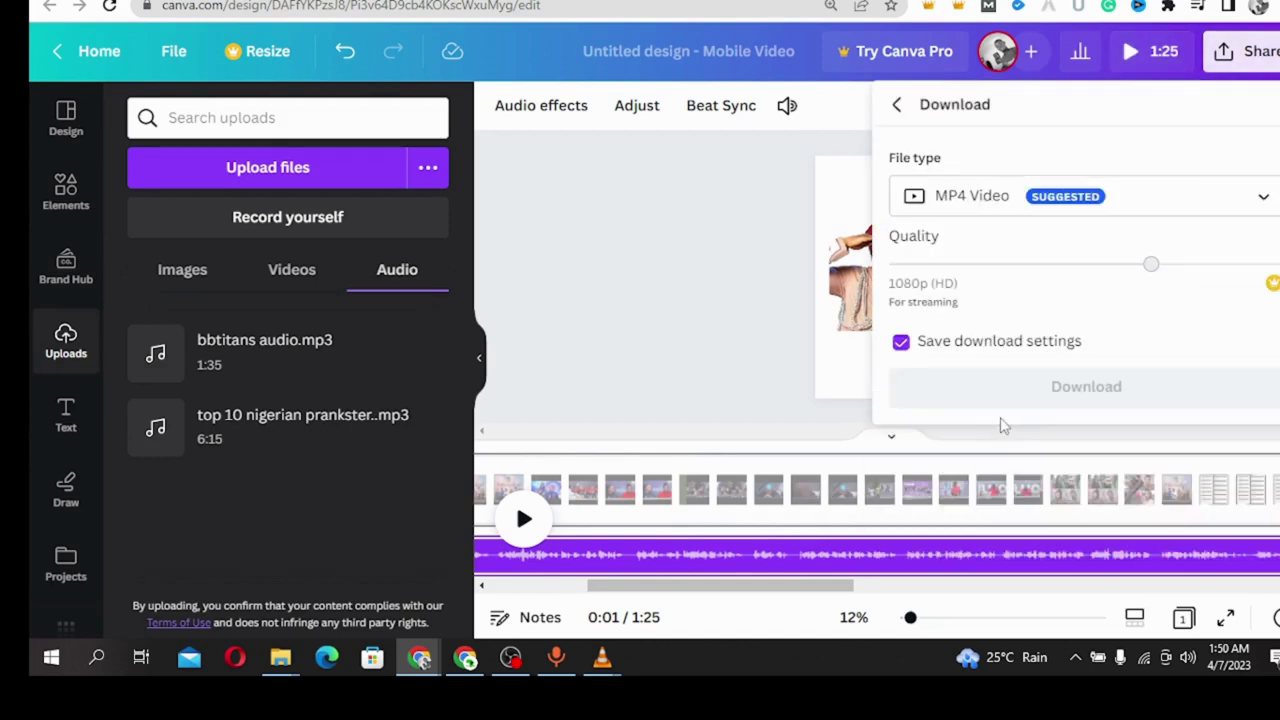